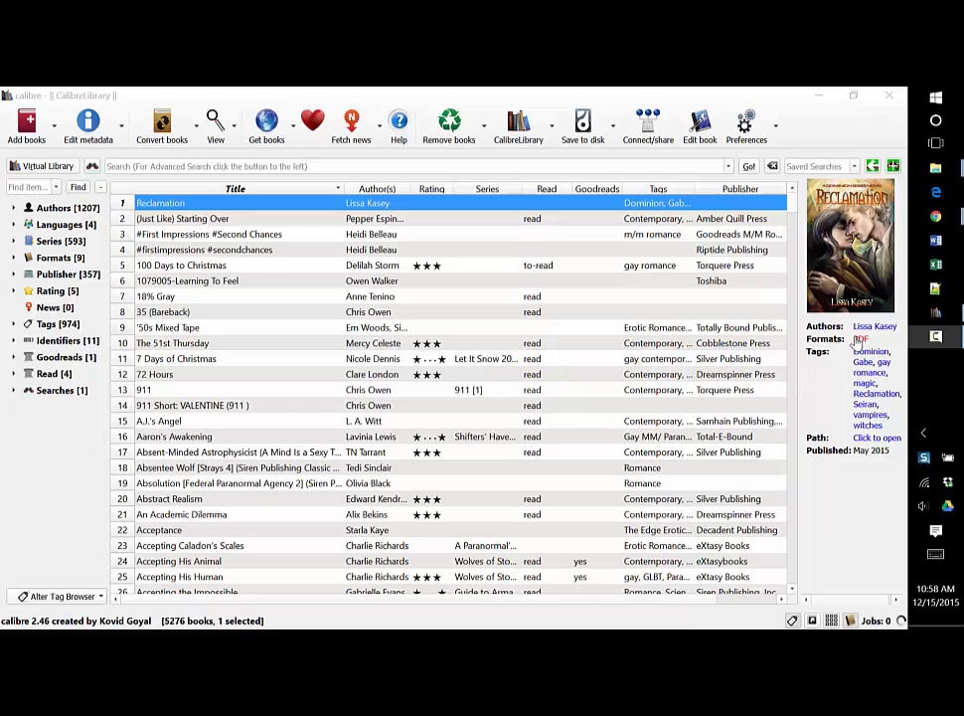
Open the PDF version of Reclamation and page through it to examine its headers, page numbers and paragraph layout, then minimize it
left_click(861, 339)
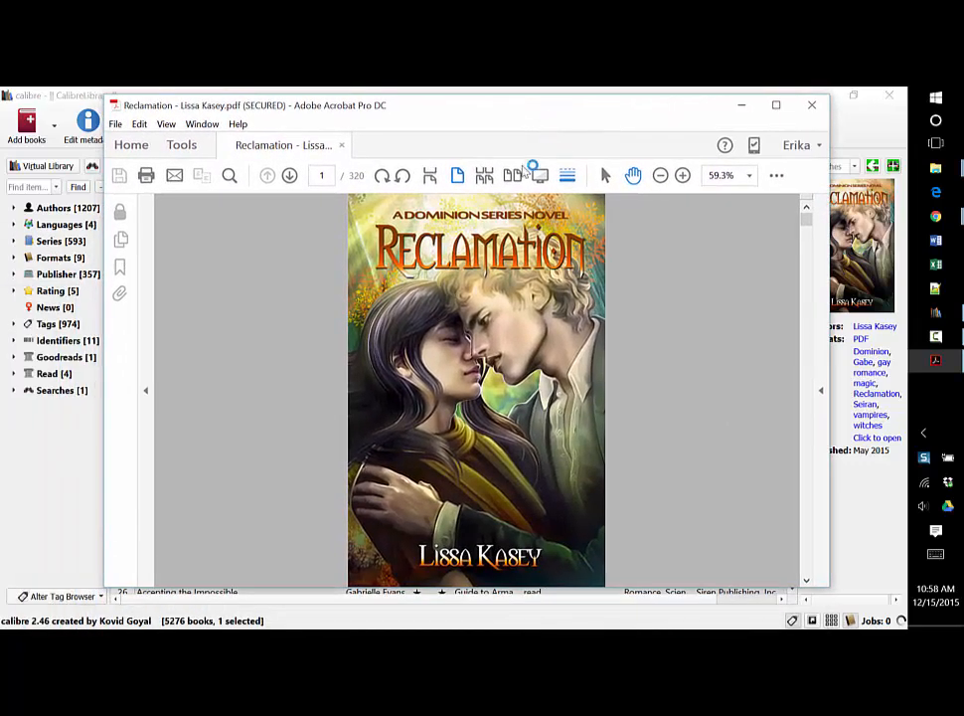
key("Right")
key("Right")
key("Right")
key("Right")
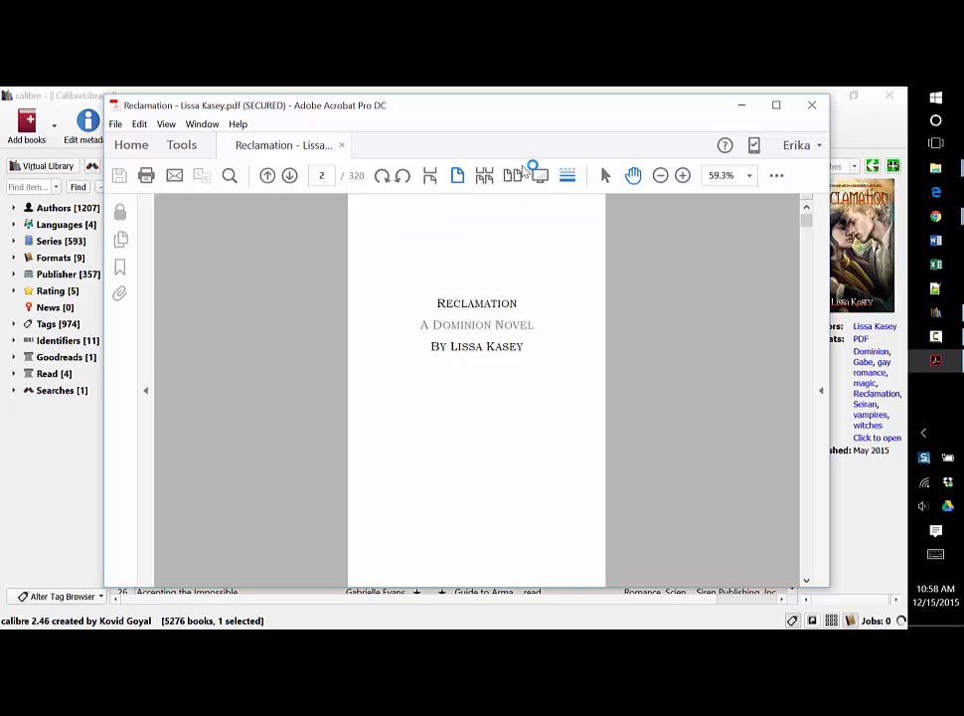
key("Right")
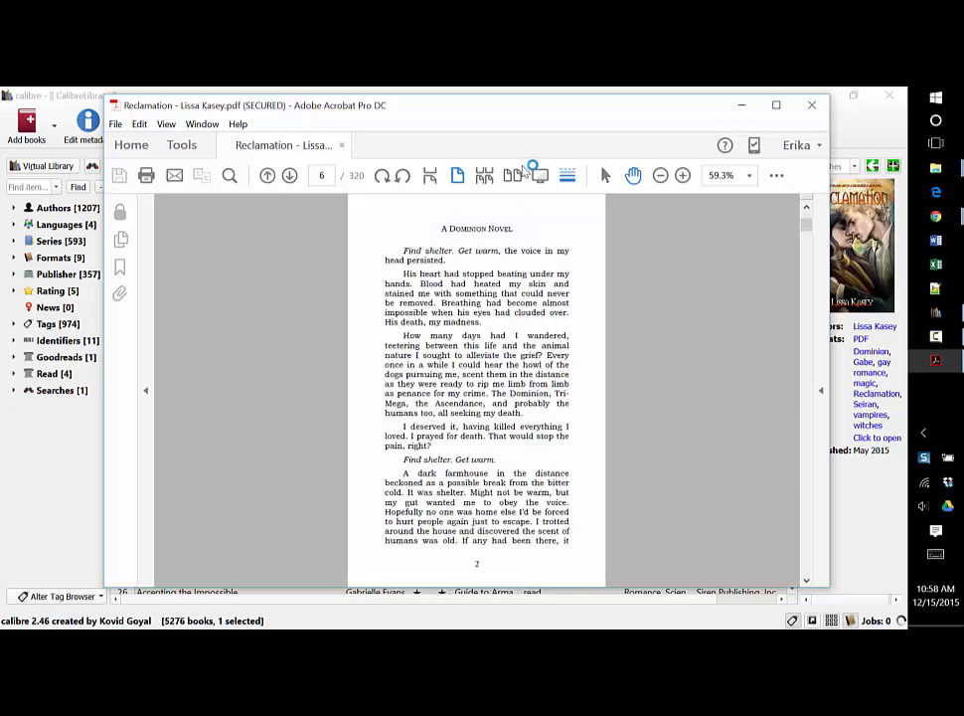
key("Right")
key("Right")
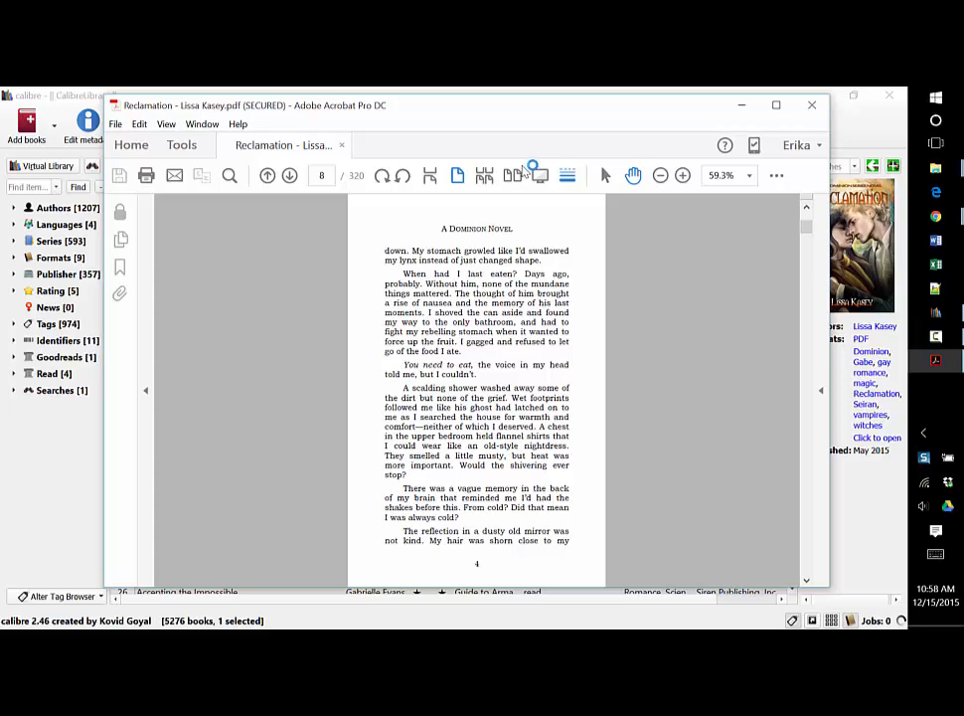
key("Right")
key("Right")
key("Right")
key("Right")
key("Right")
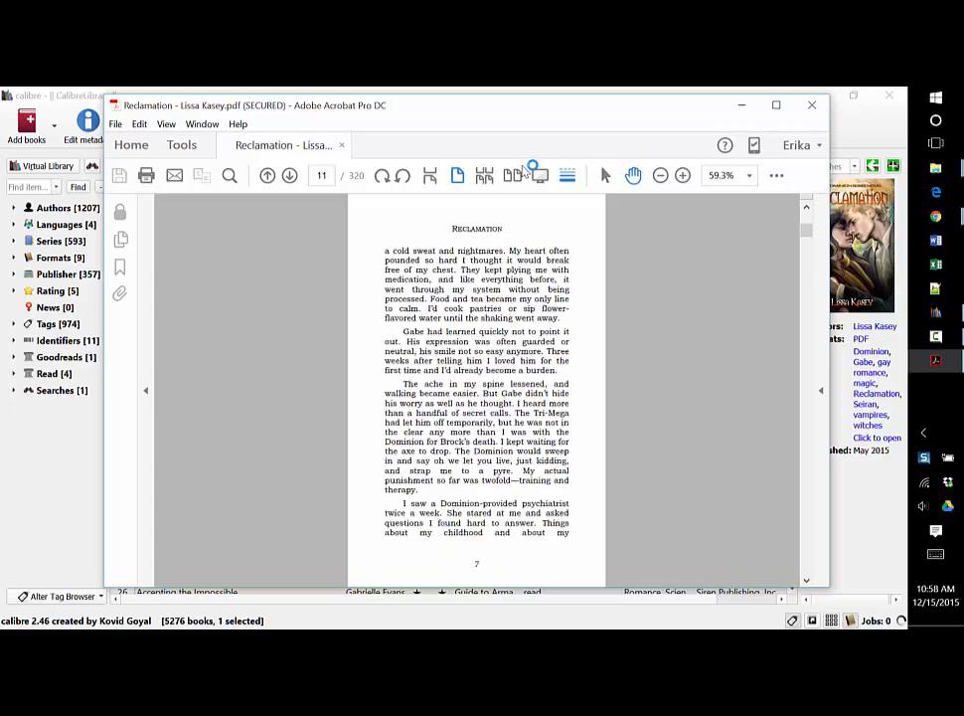
key("Right")
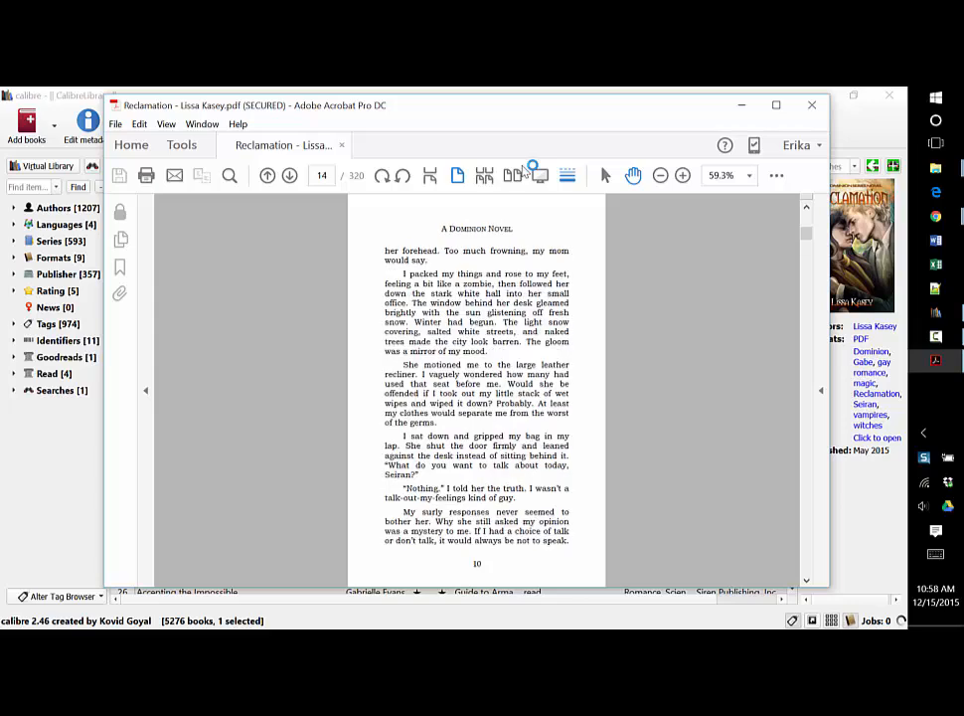
left_click(744, 110)
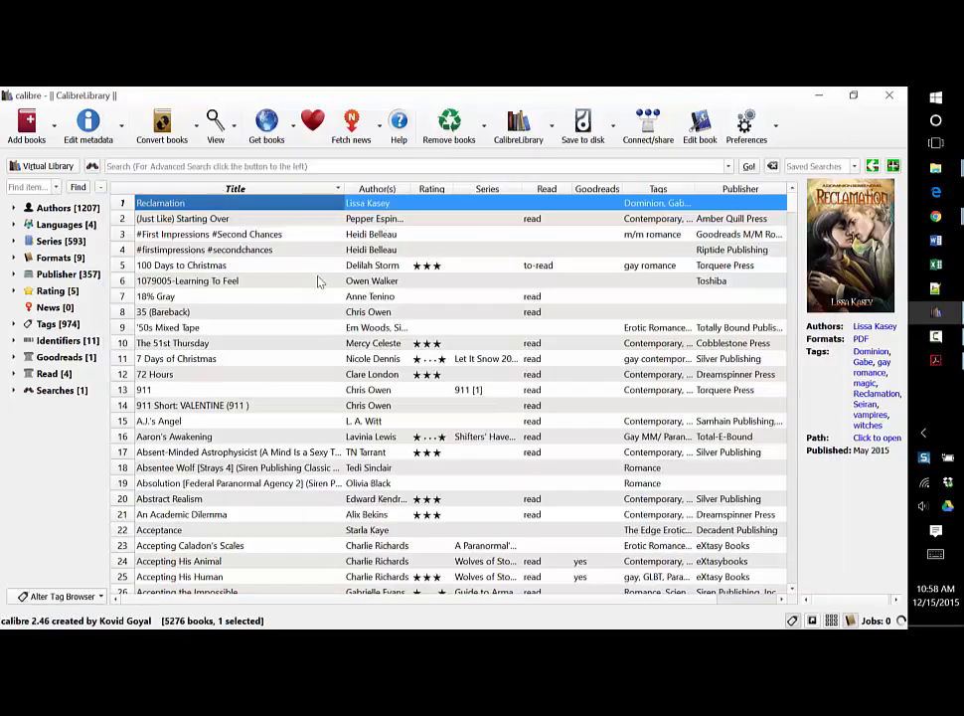
Open the PDF-to-EPUB conversion settings for Reclamation and turn off heuristic processing
left_click(186, 125)
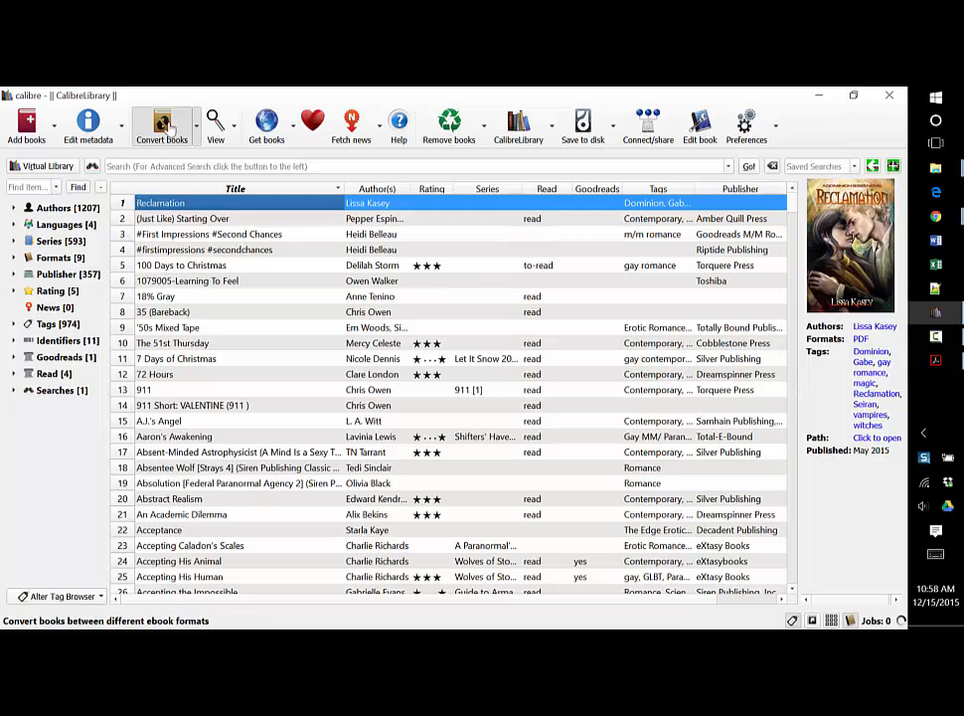
left_click(156, 285)
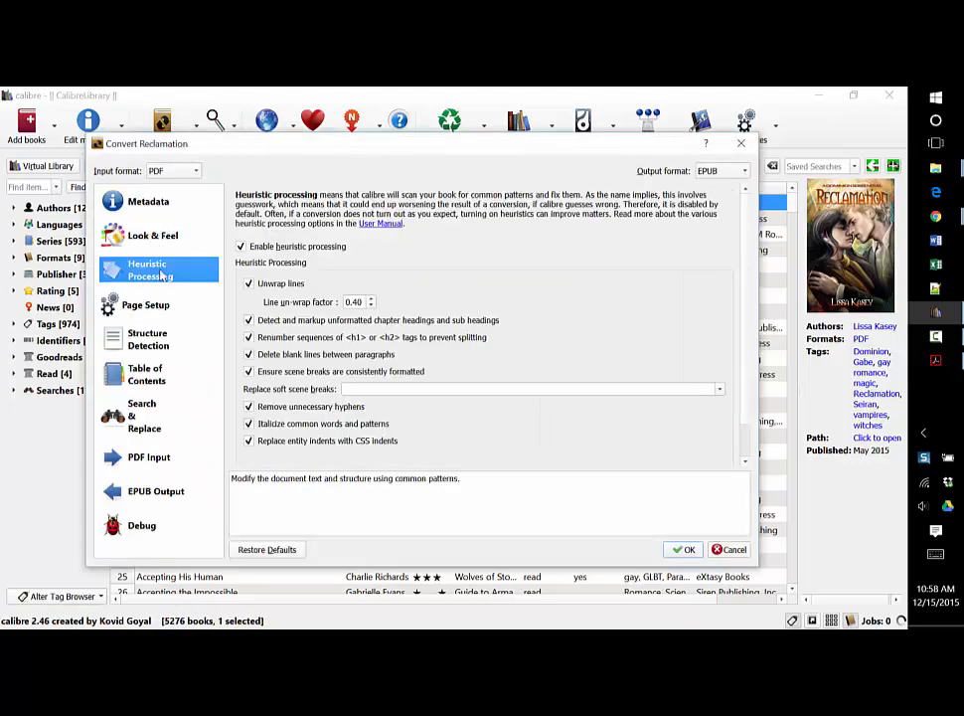
left_click(243, 247)
Remove both existing search-and-replace expressions from the conversion settings
left_click(159, 308)
left_click(149, 335)
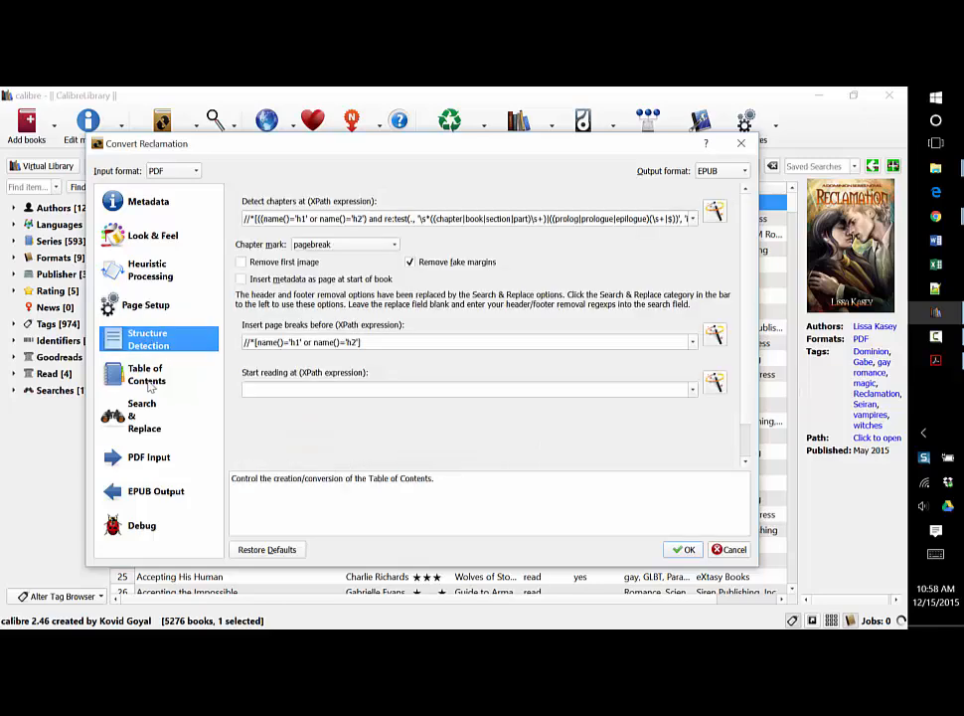
left_click(146, 375)
left_click(146, 426)
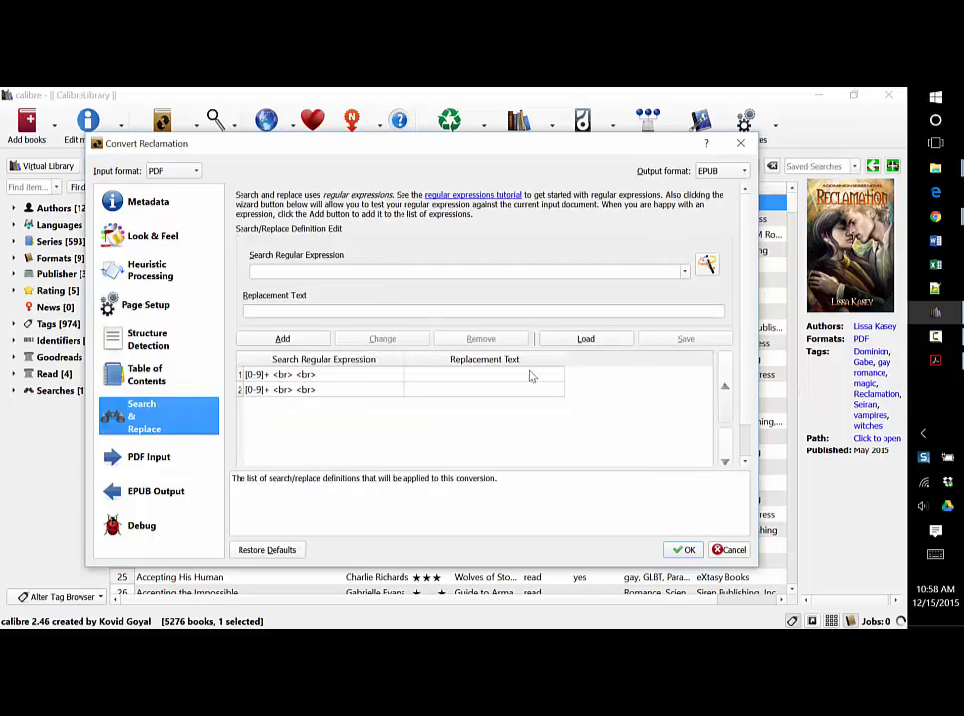
left_click(316, 375)
key("Delete")
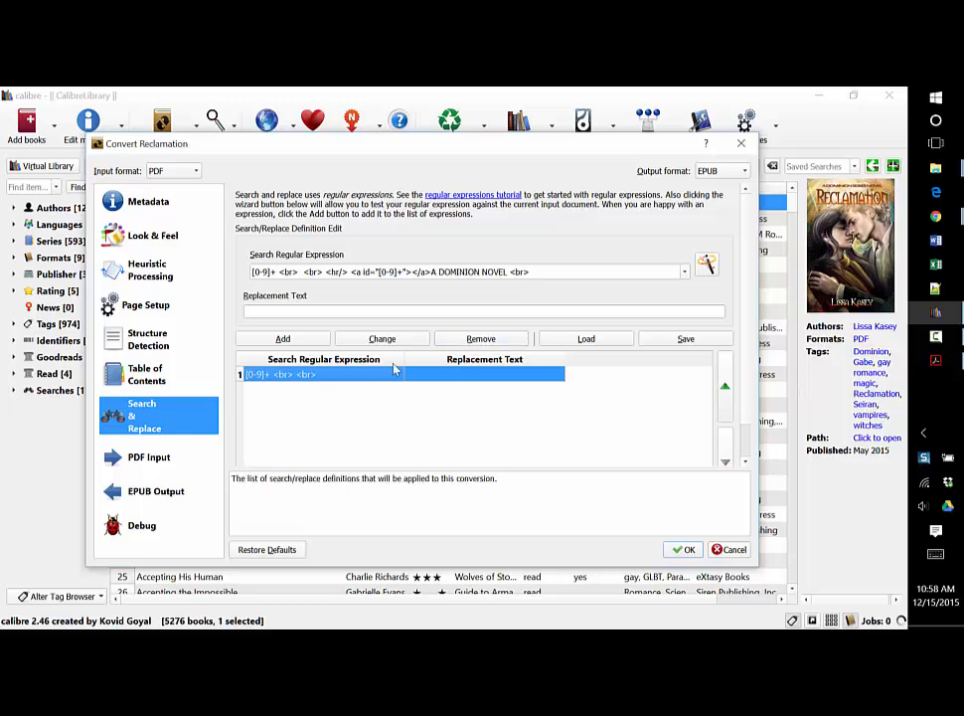
left_click(480, 338)
Check the book's metadata and convert it to EPUB, continuing without the unused search-and-replace definition
left_click(146, 207)
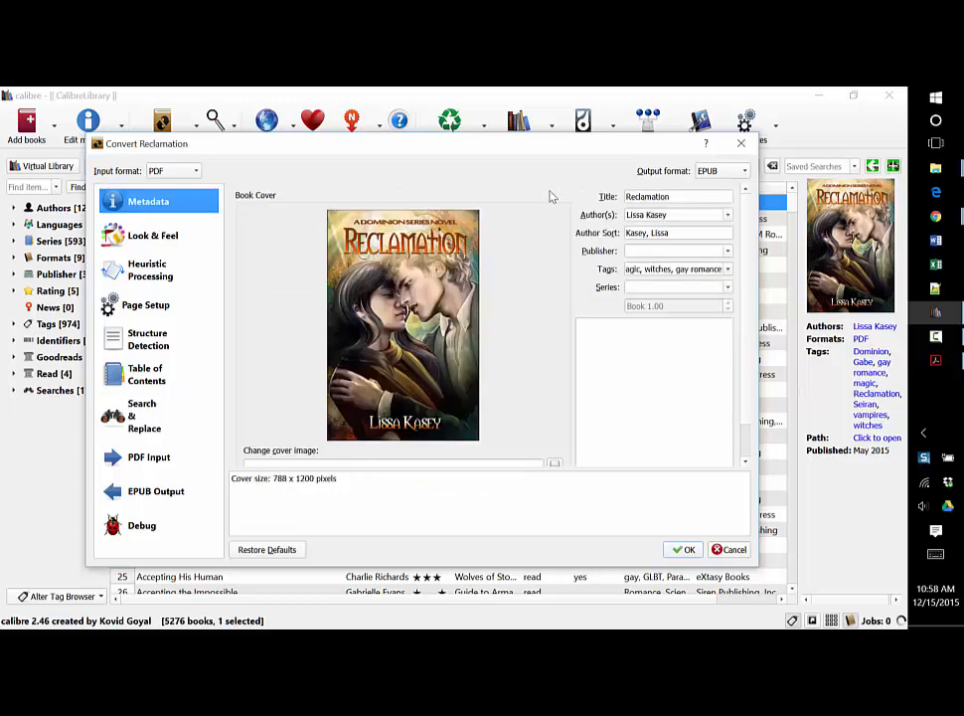
left_click(686, 551)
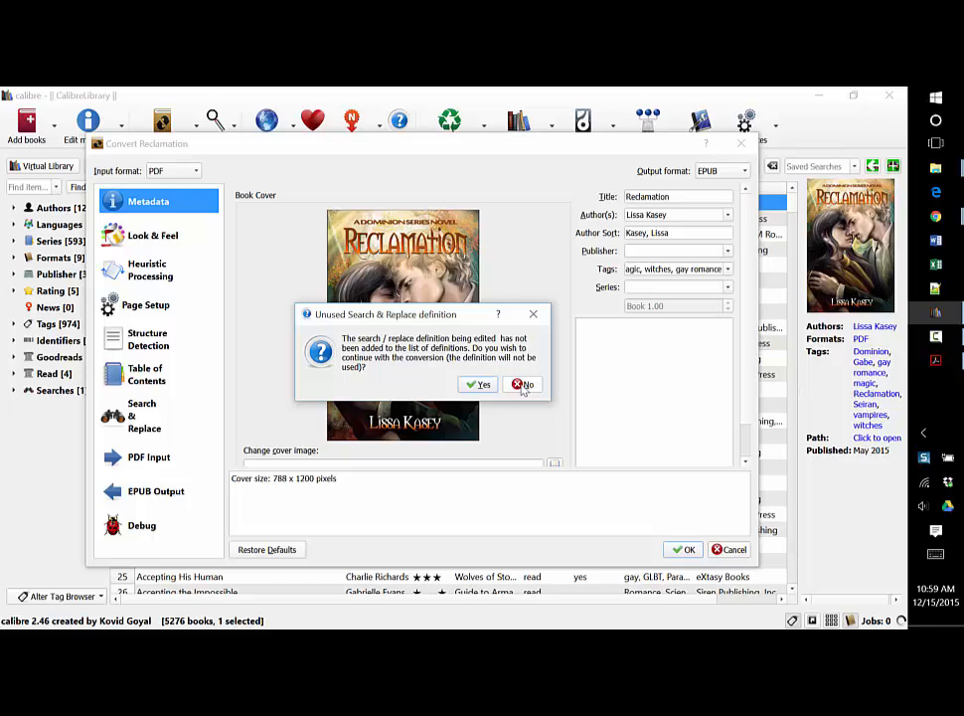
left_click(480, 385)
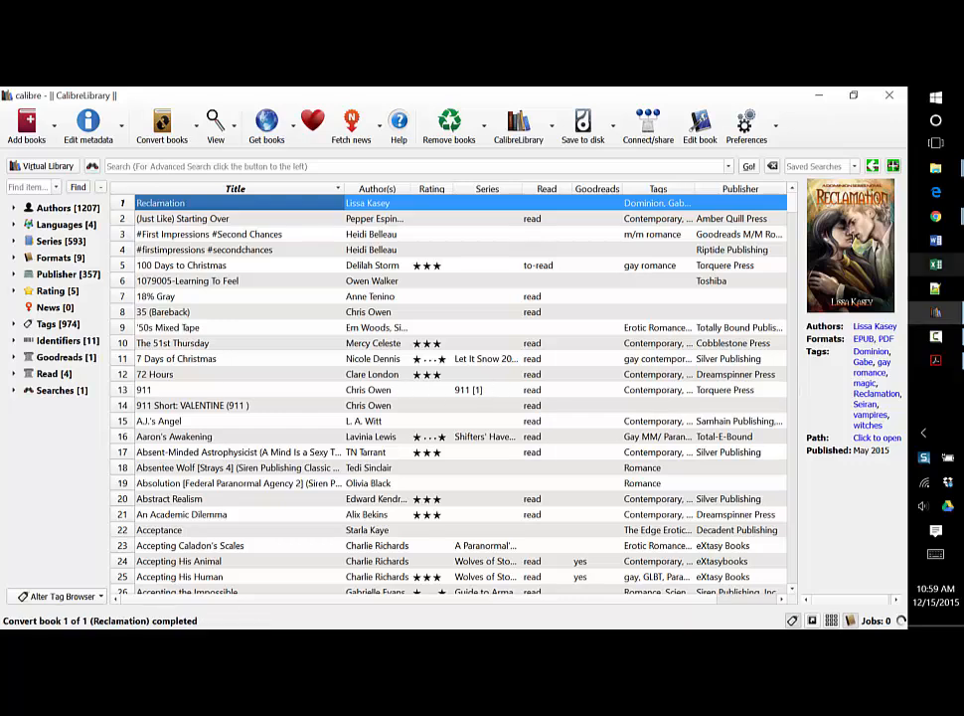
Open the converted EPUB in a wider viewer, examine the line breaks, headers and page numbers in Chapter Three, and close it
left_click(862, 339)
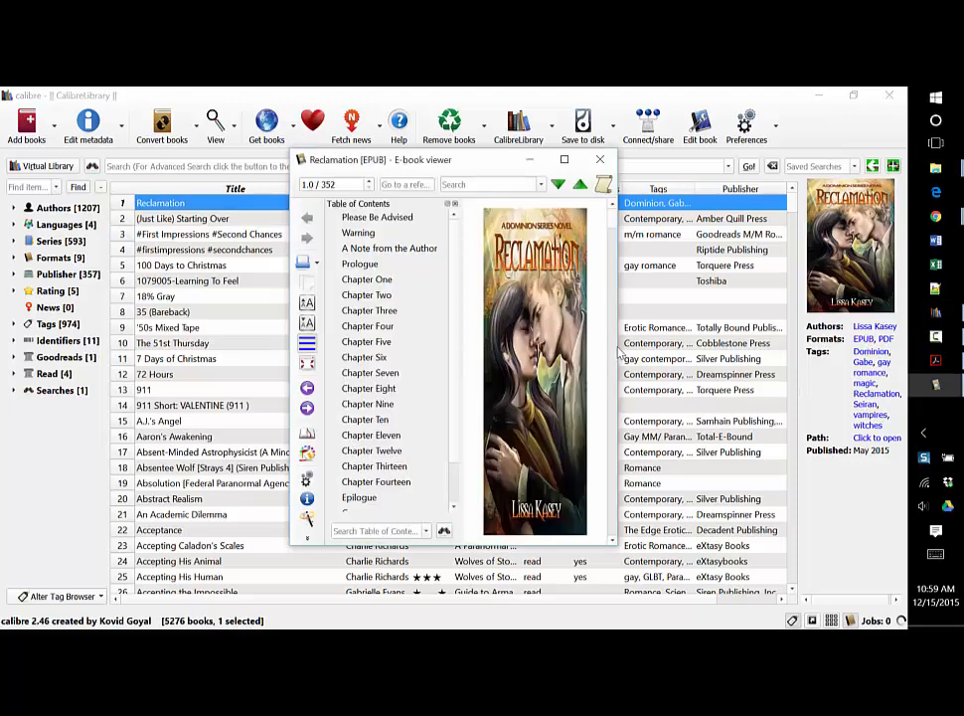
left_click(371, 311)
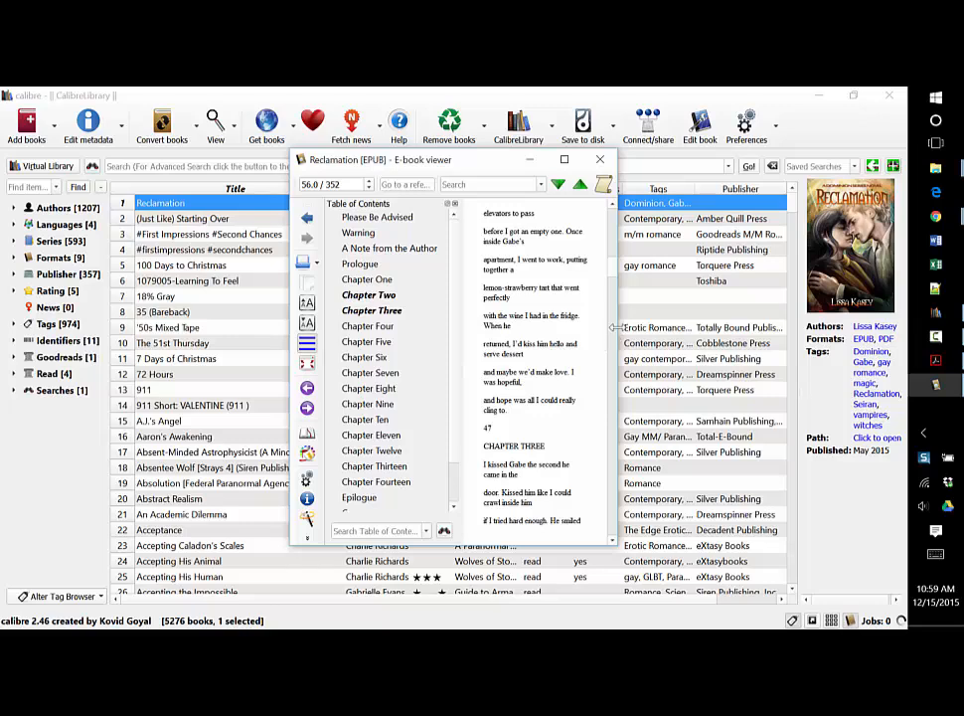
left_click_drag(618, 327, 843, 330)
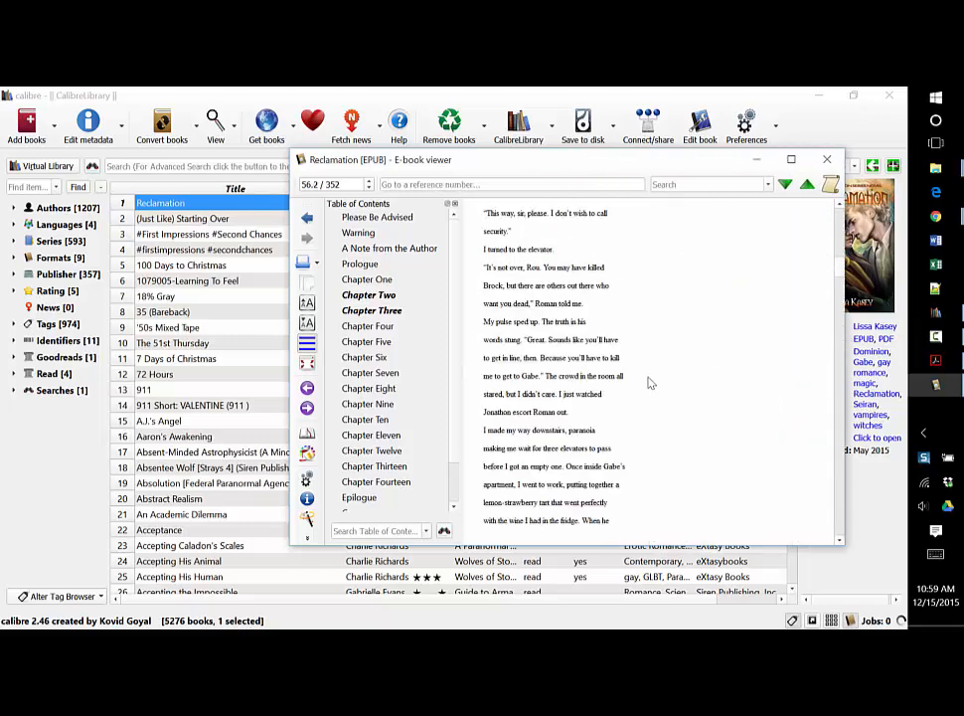
scroll(649, 383, "down", 5)
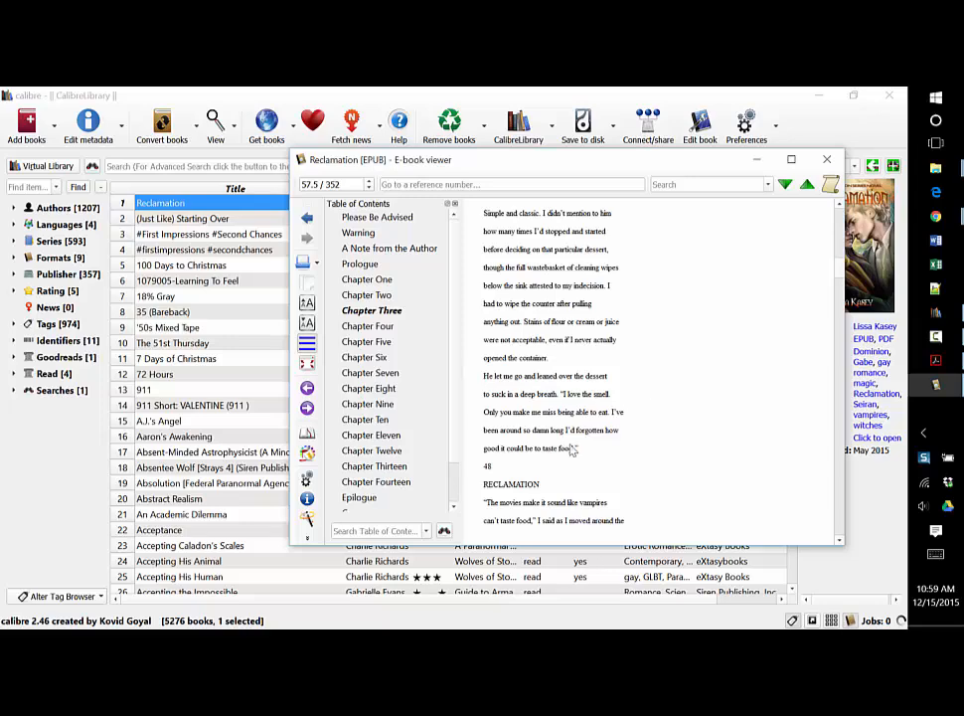
scroll(527, 497, "down", 5)
scroll(527, 497, "down", 6)
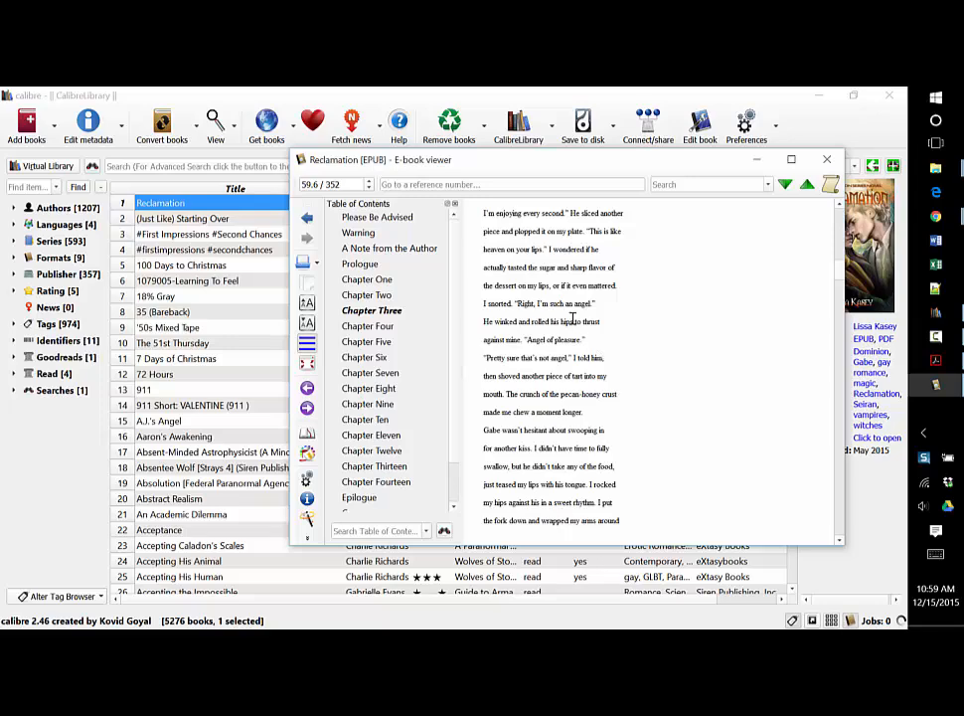
left_click(826, 159)
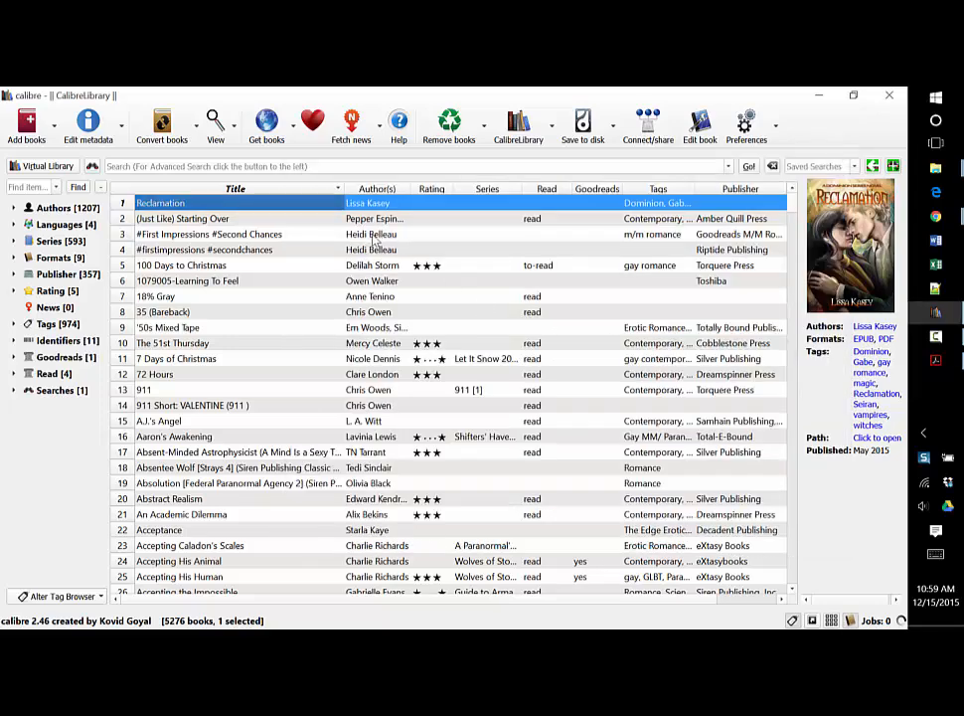
Reopen the conversion settings for Reclamation and enable heuristic processing
left_click(162, 128)
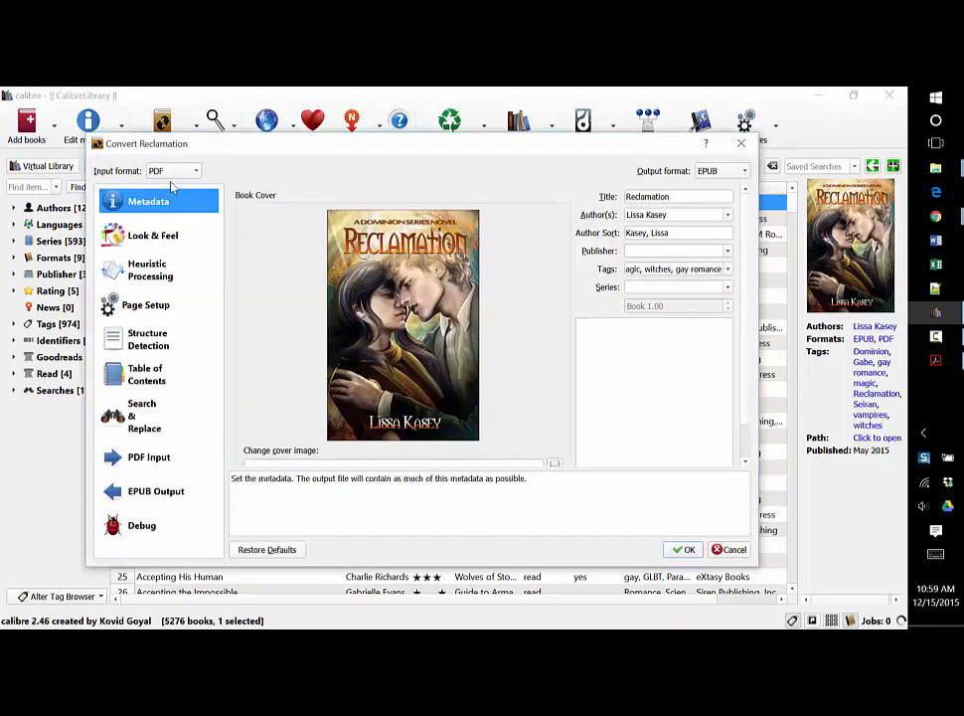
left_click(153, 269)
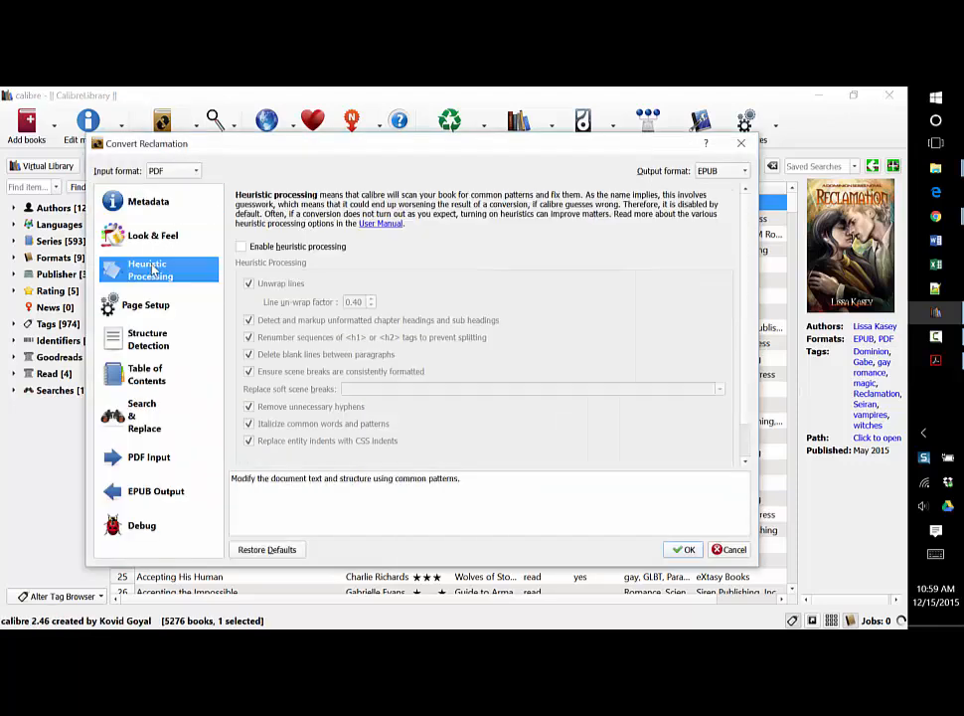
left_click(240, 247)
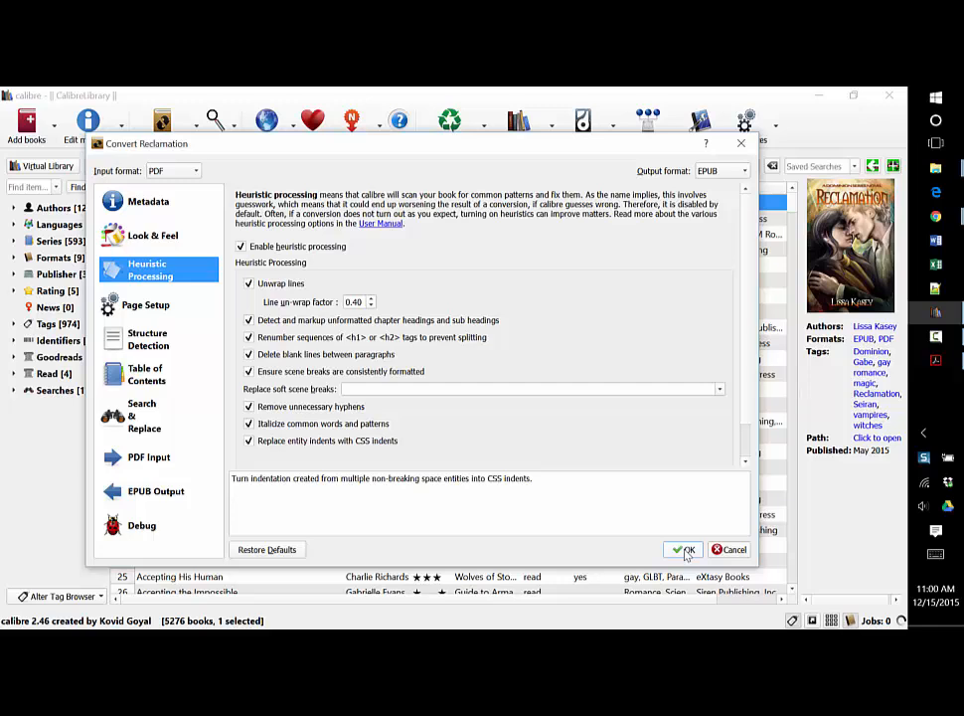
Enable preserving the cover aspect ratio in the EPUB output options and convert the book
left_click(156, 239)
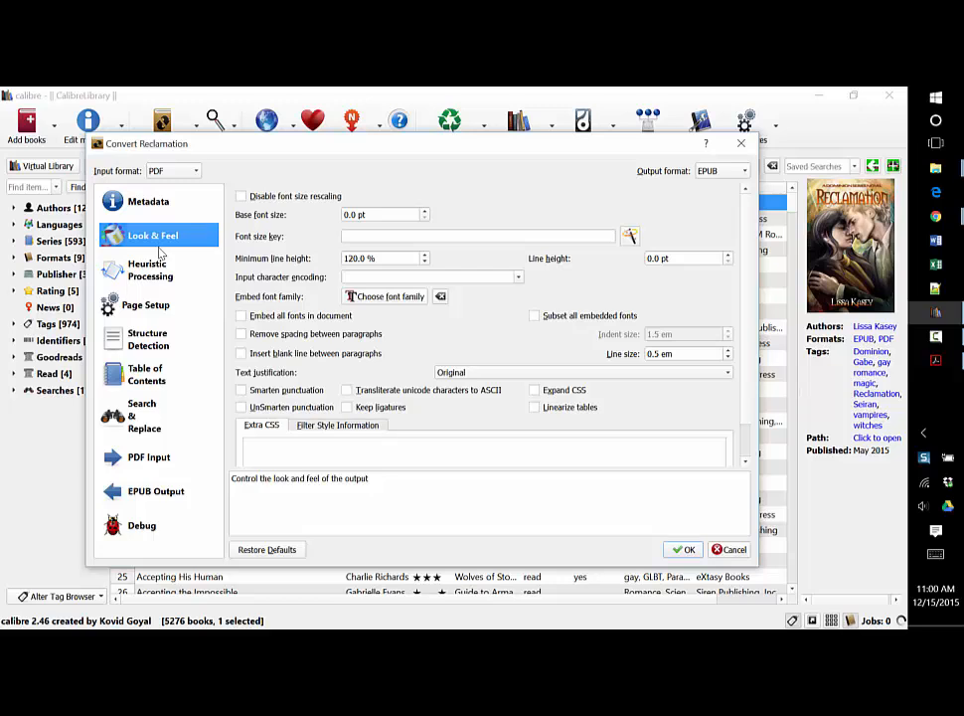
left_click(148, 456)
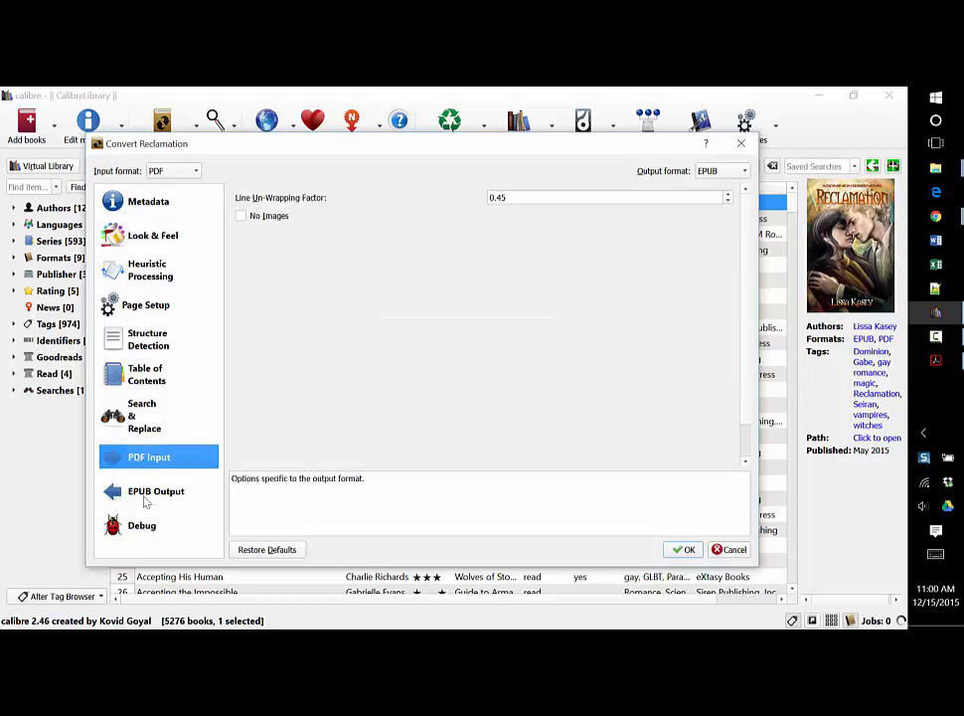
left_click(145, 492)
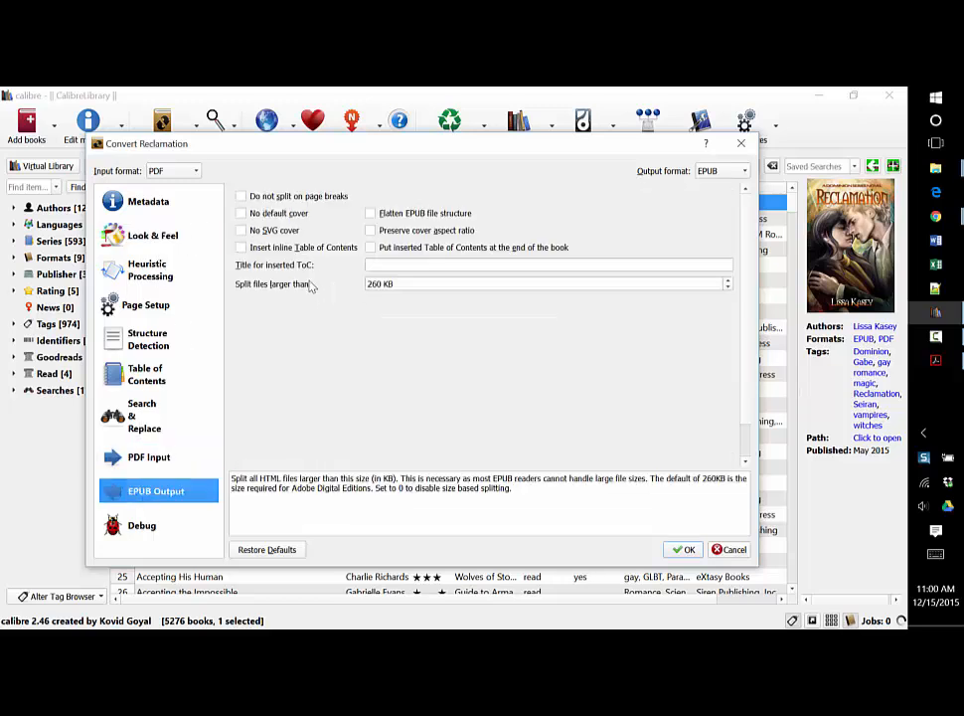
left_click(395, 233)
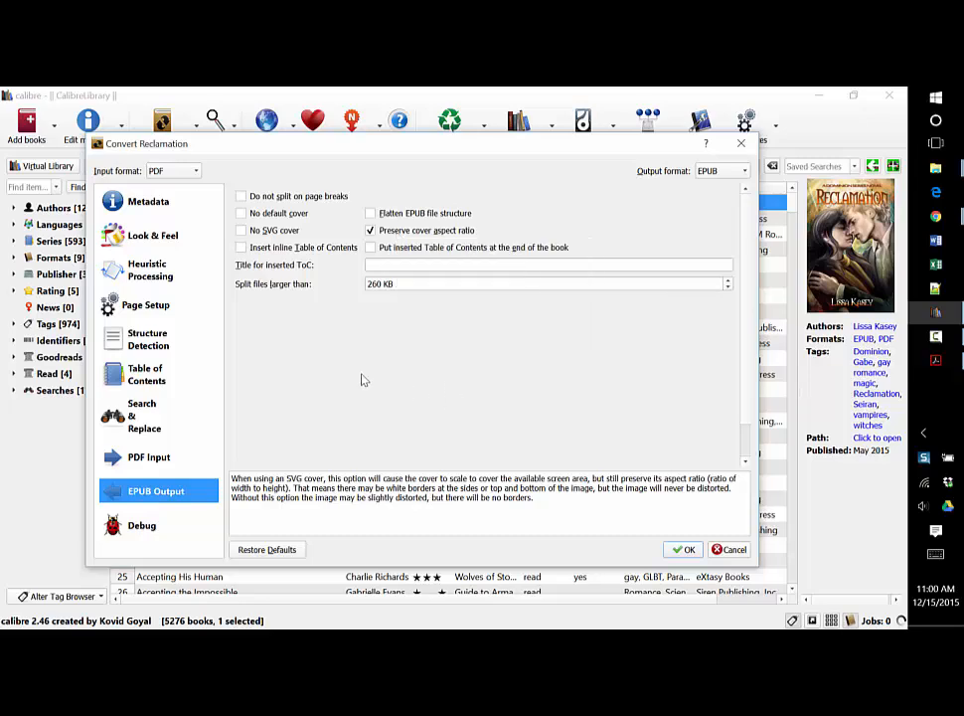
key("Return")
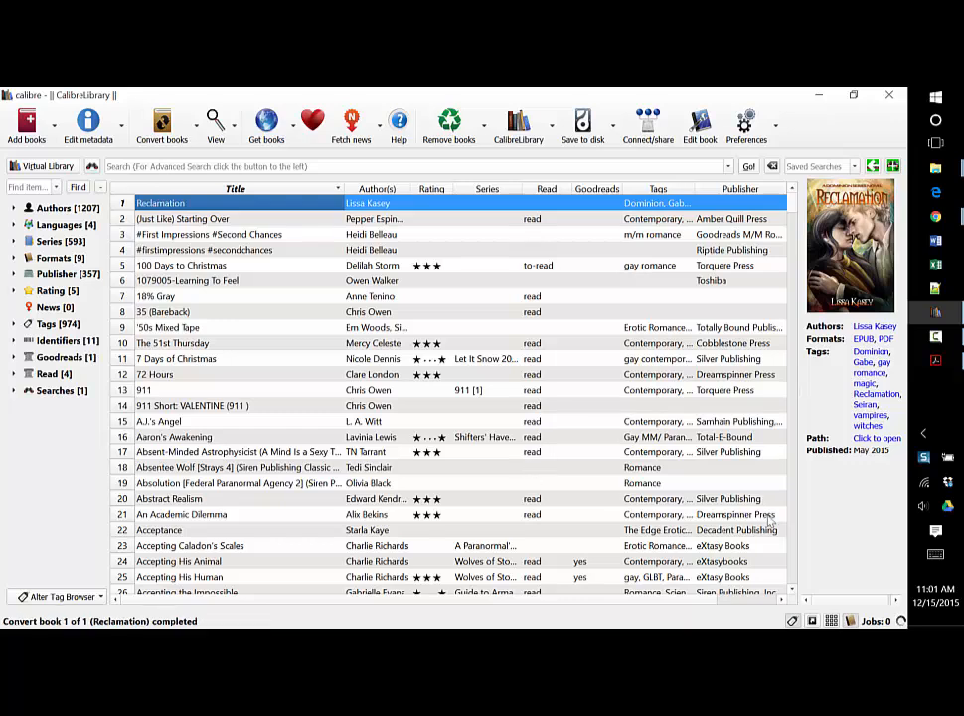
Open the reconverted EPUB in a wider viewer and examine the cover and Chapter Three's paragraphs, headers and page numbers
left_click(865, 339)
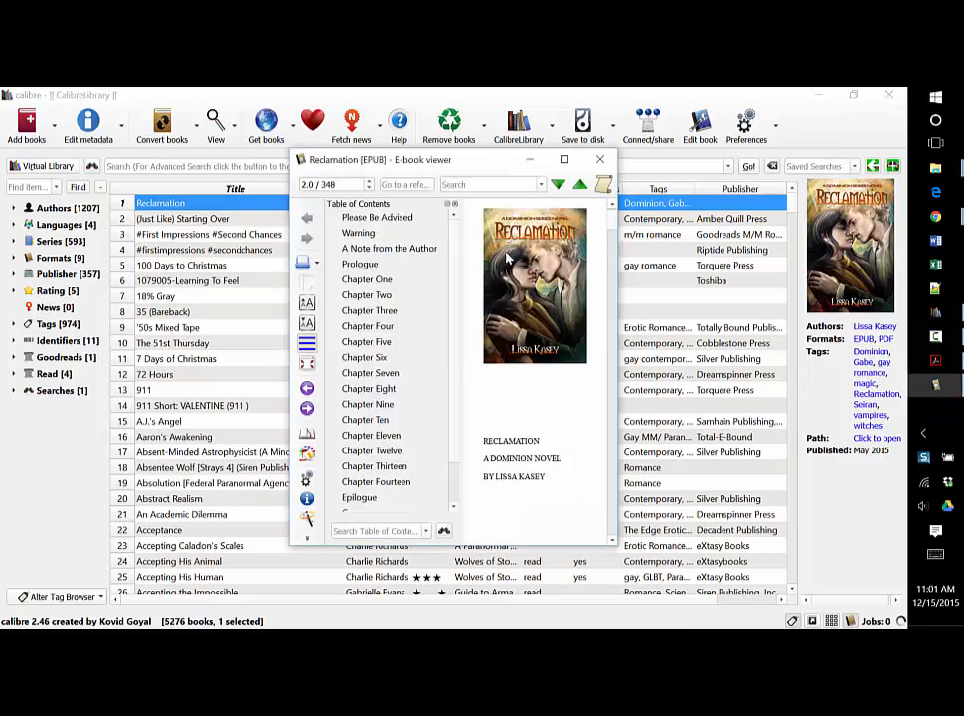
left_click(383, 317)
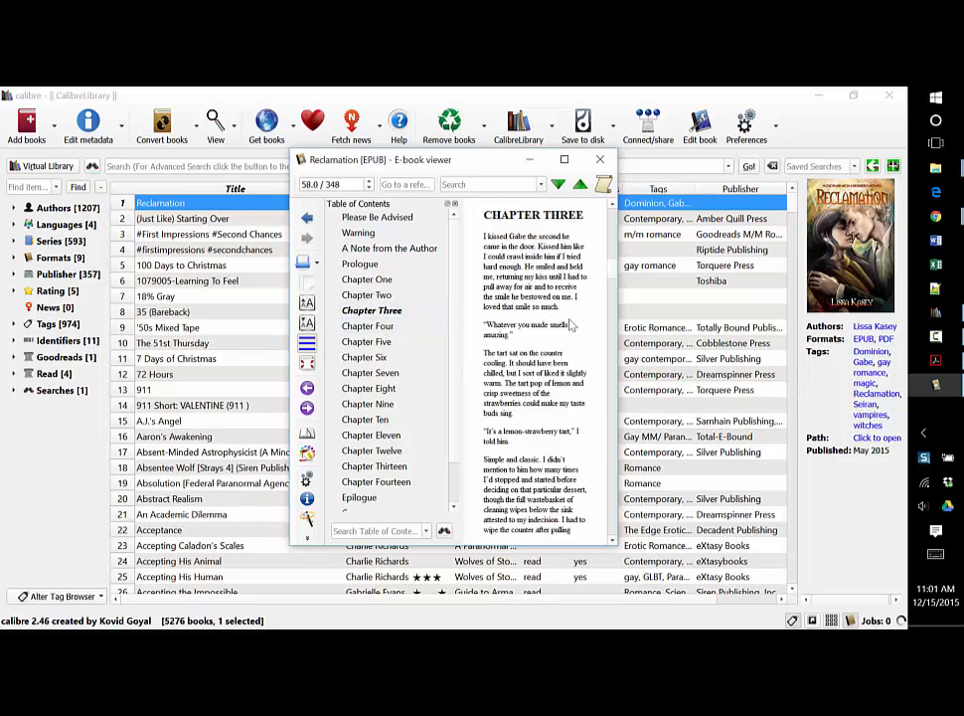
left_click_drag(619, 315, 741, 316)
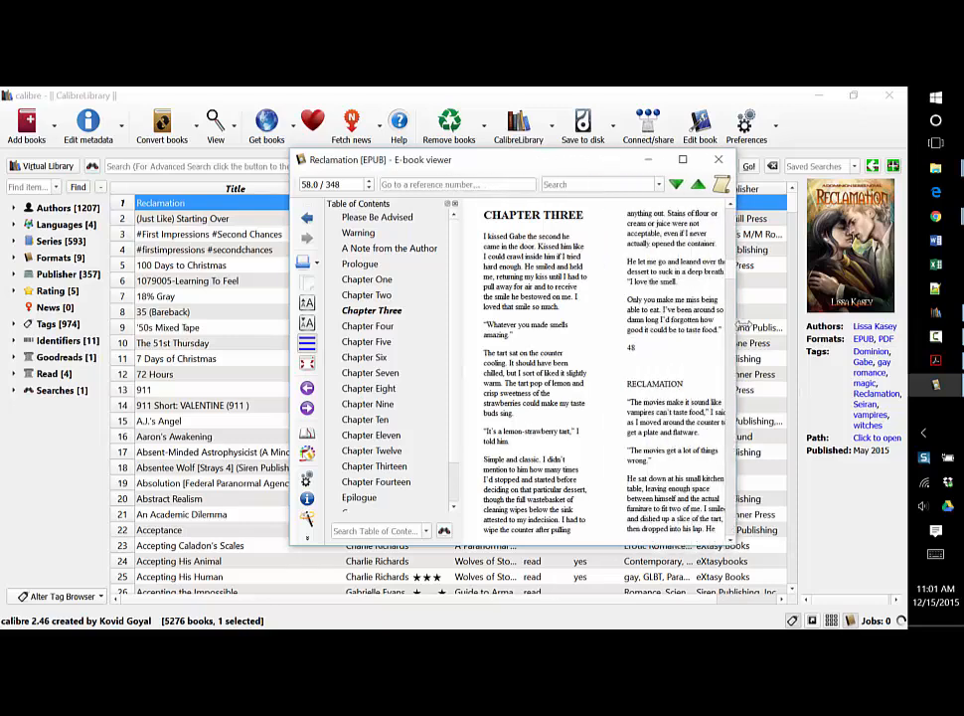
scroll(669, 345, "down", 5)
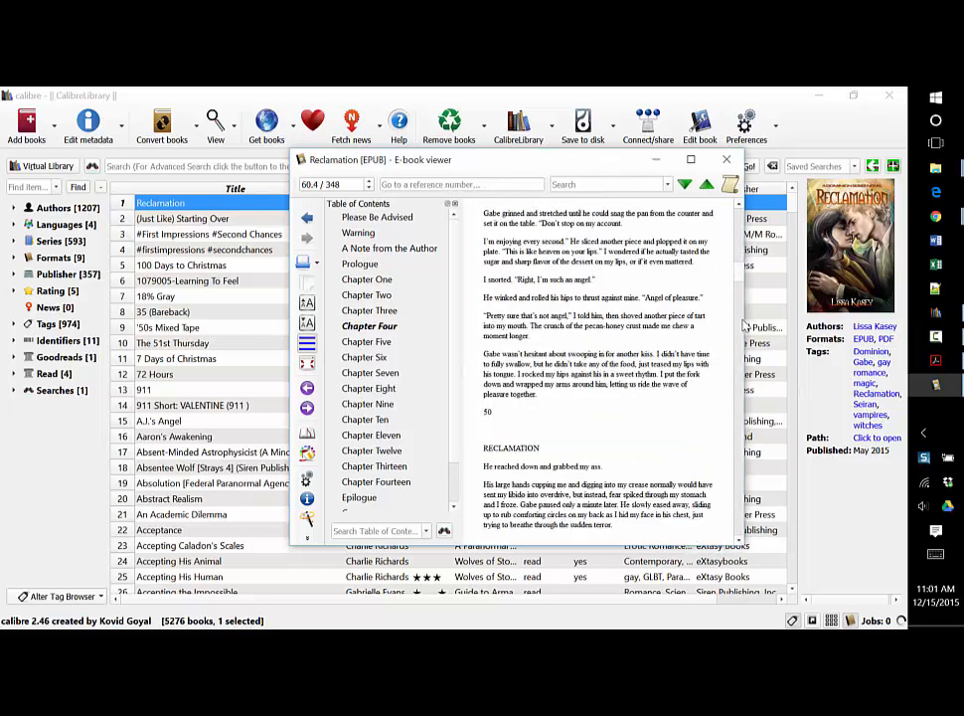
left_click_drag(740, 326, 791, 334)
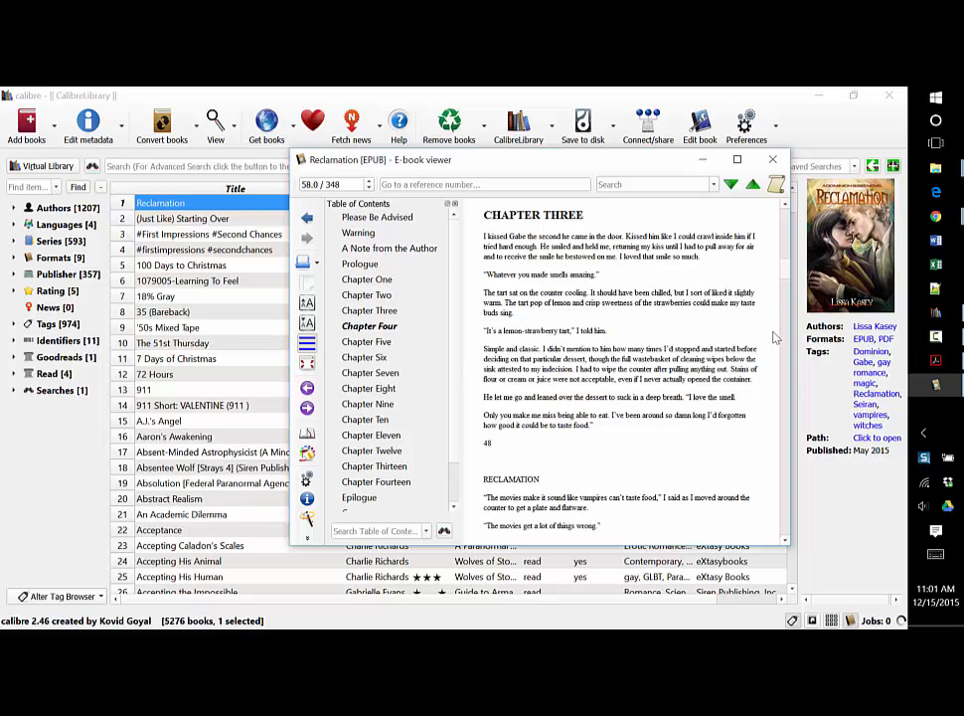
scroll(774, 338, "down", 3)
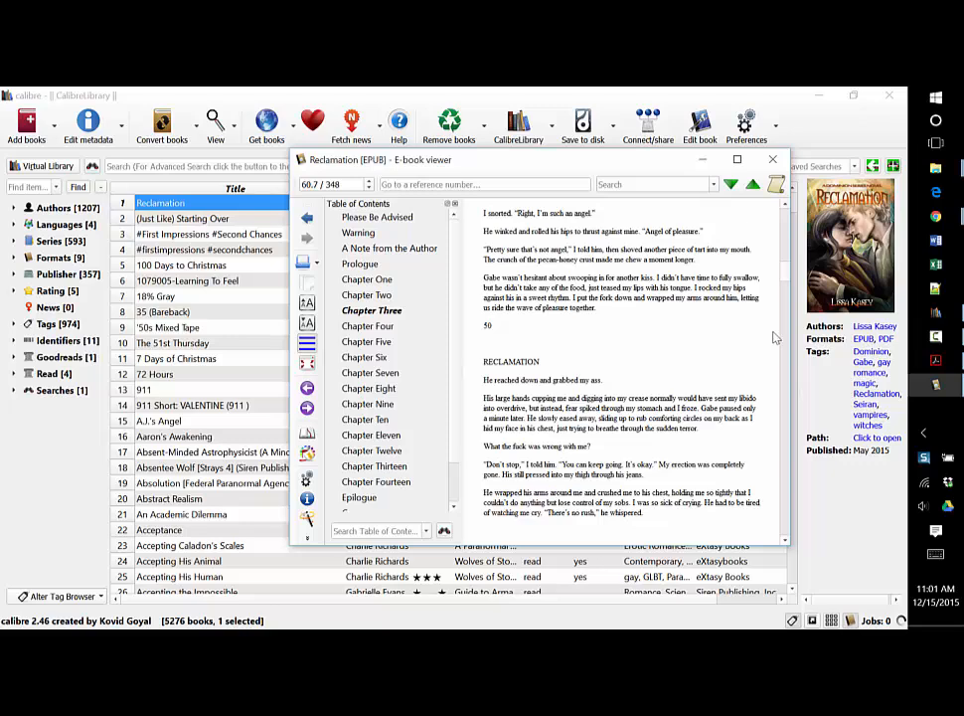
Close the e-book viewer and start the search-and-replace regex wizard on the PDF format in Reclamation's conversion settings
left_click(777, 162)
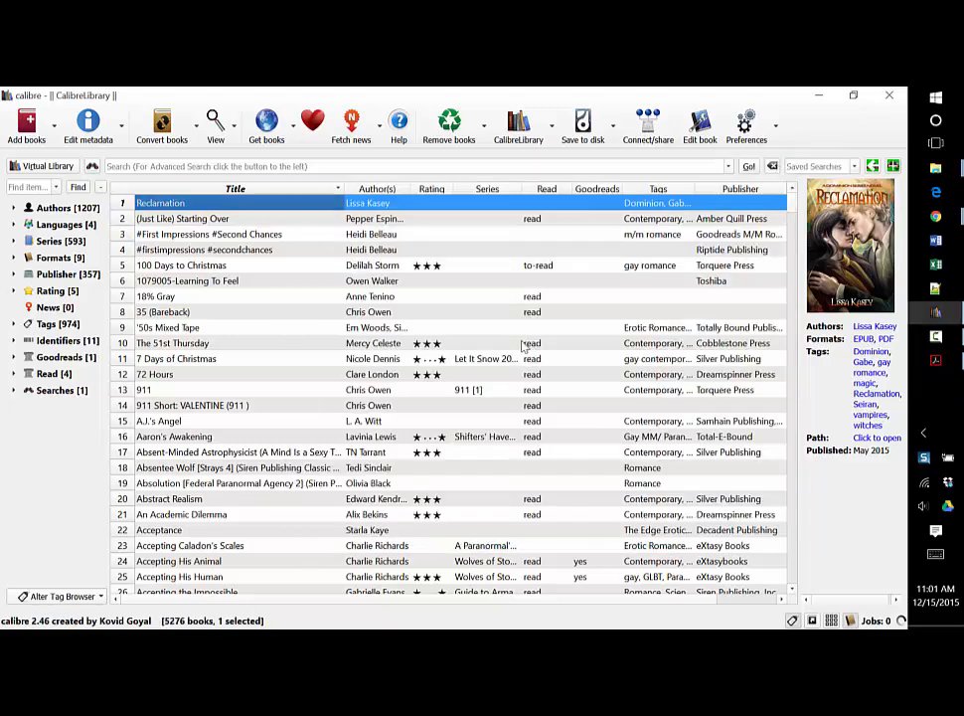
left_click(175, 143)
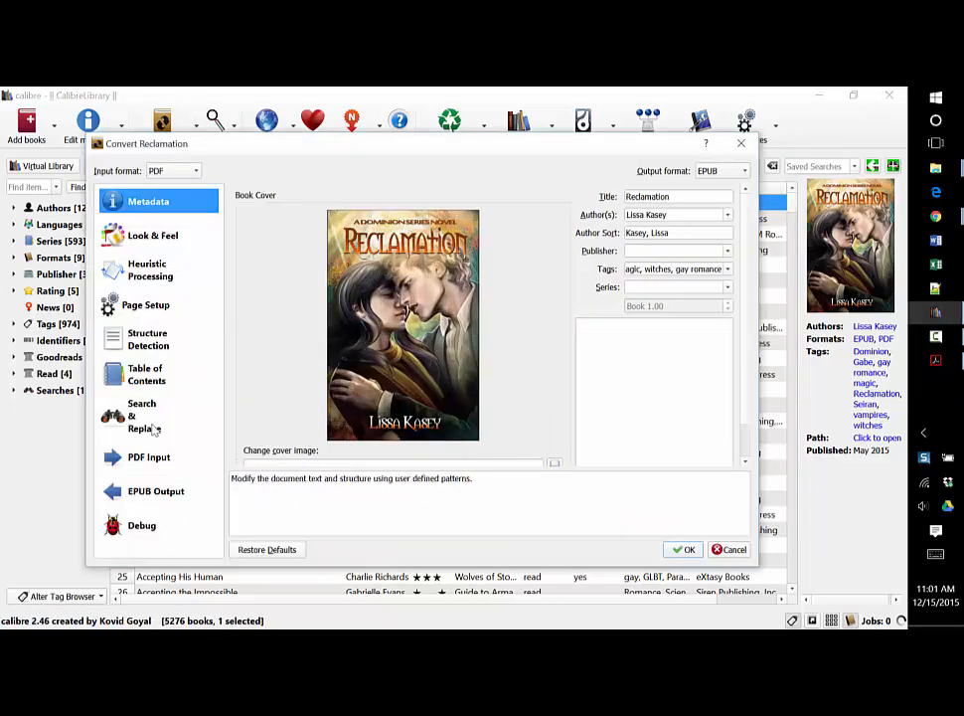
left_click(151, 427)
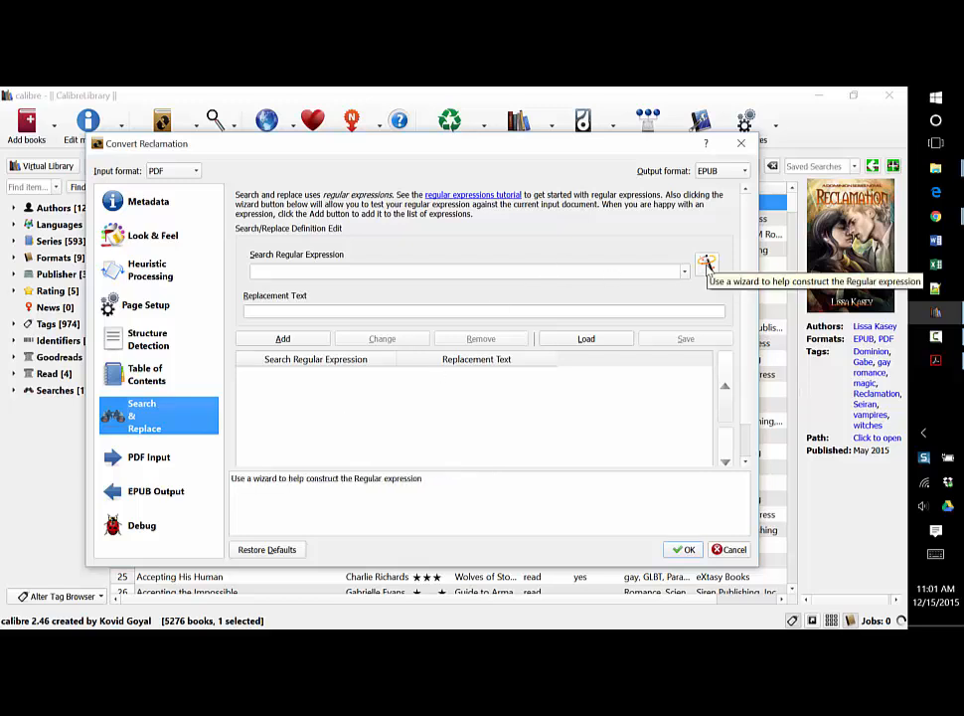
left_click(707, 265)
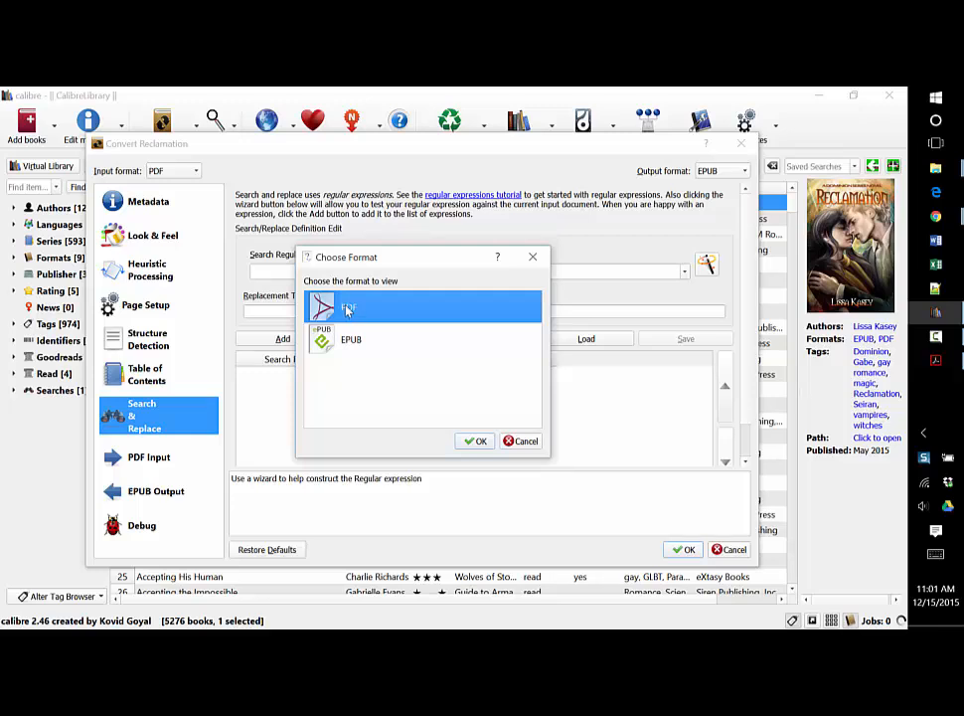
left_click(475, 440)
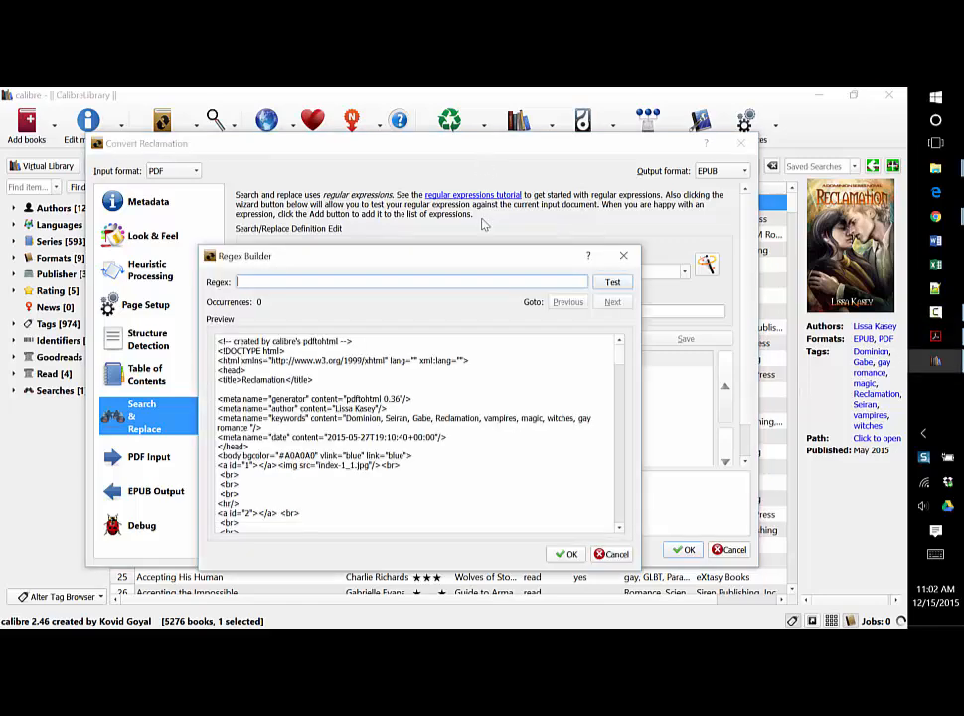
left_click_drag(478, 258, 532, 198)
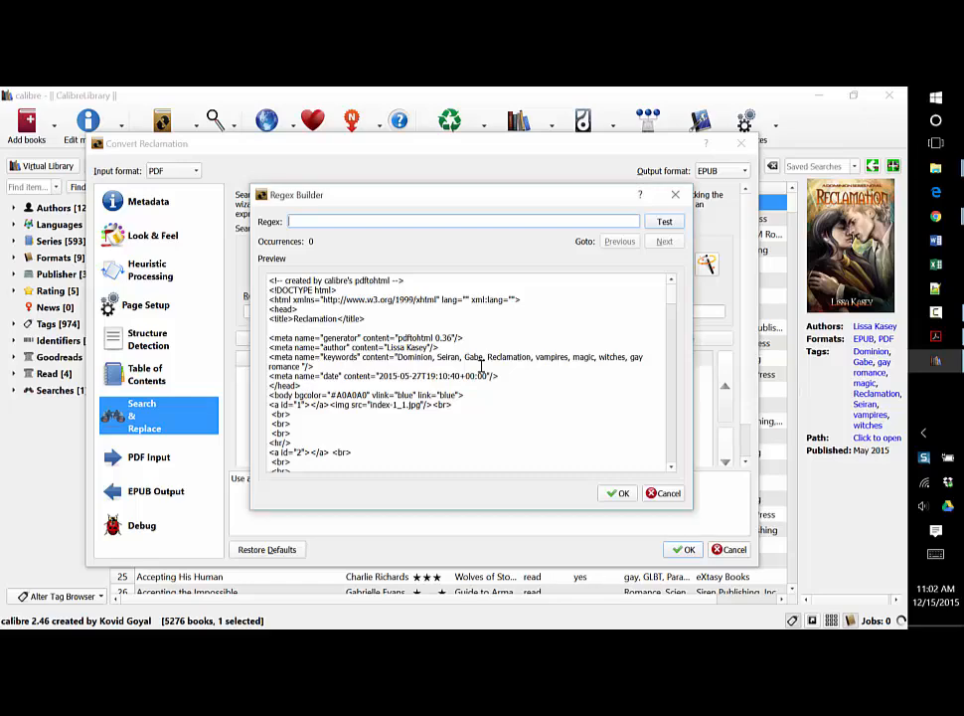
Find the page break with page number 8 and the RECLAMATION header in the source preview and copy that whole block into the regex
scroll(506, 368, "down", 6)
scroll(506, 369, "down", 12)
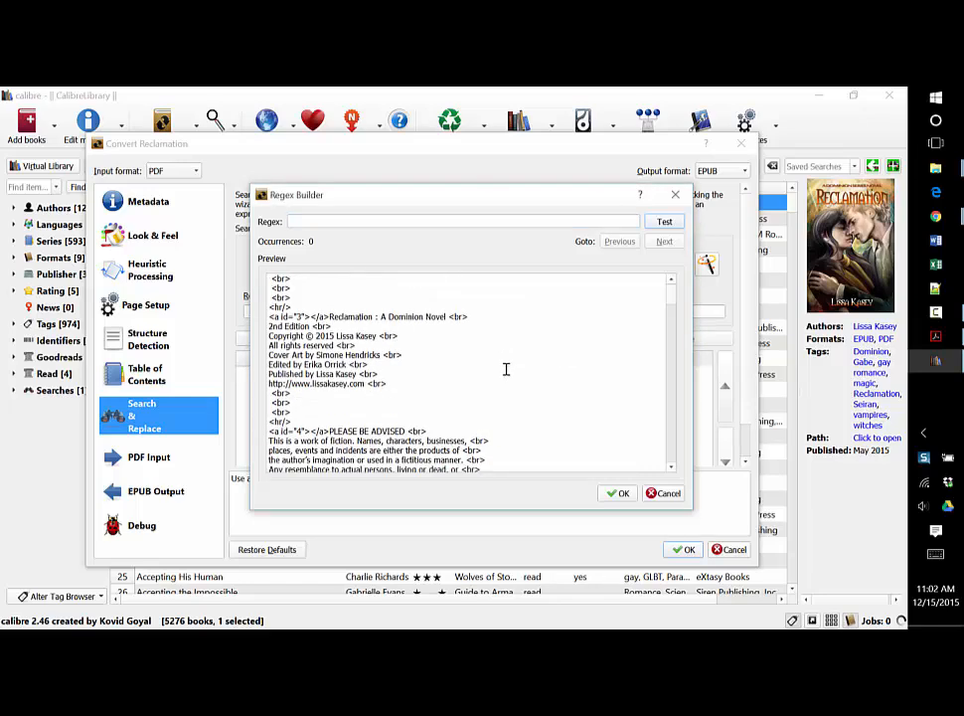
scroll(506, 366, "down", 20)
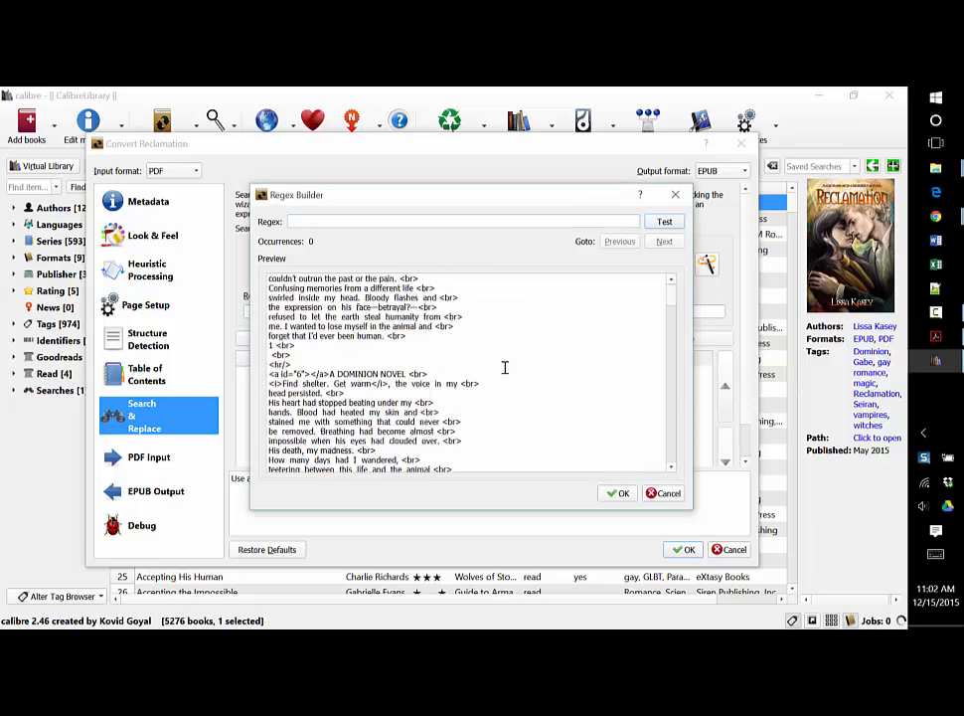
scroll(503, 367, "up", 4)
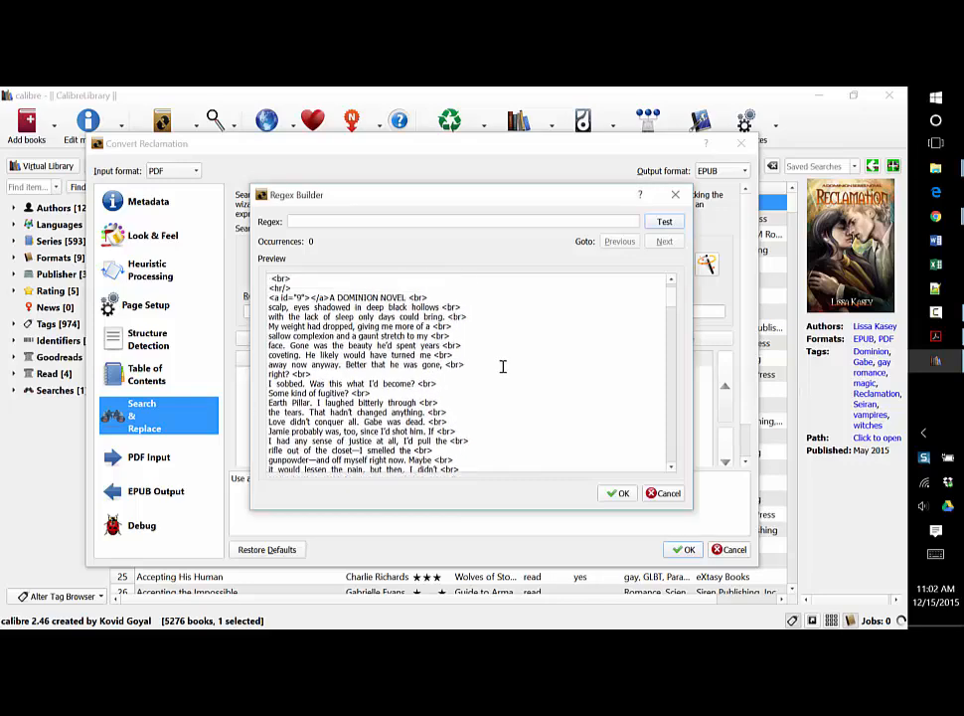
scroll(503, 367, "down", 3)
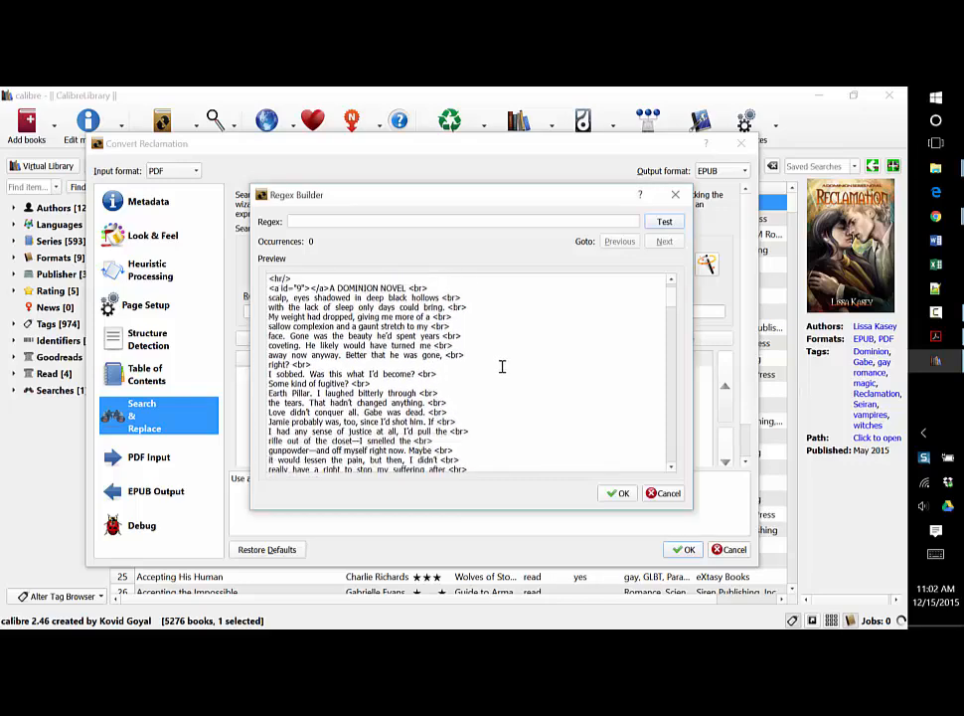
scroll(503, 364, "down", 6)
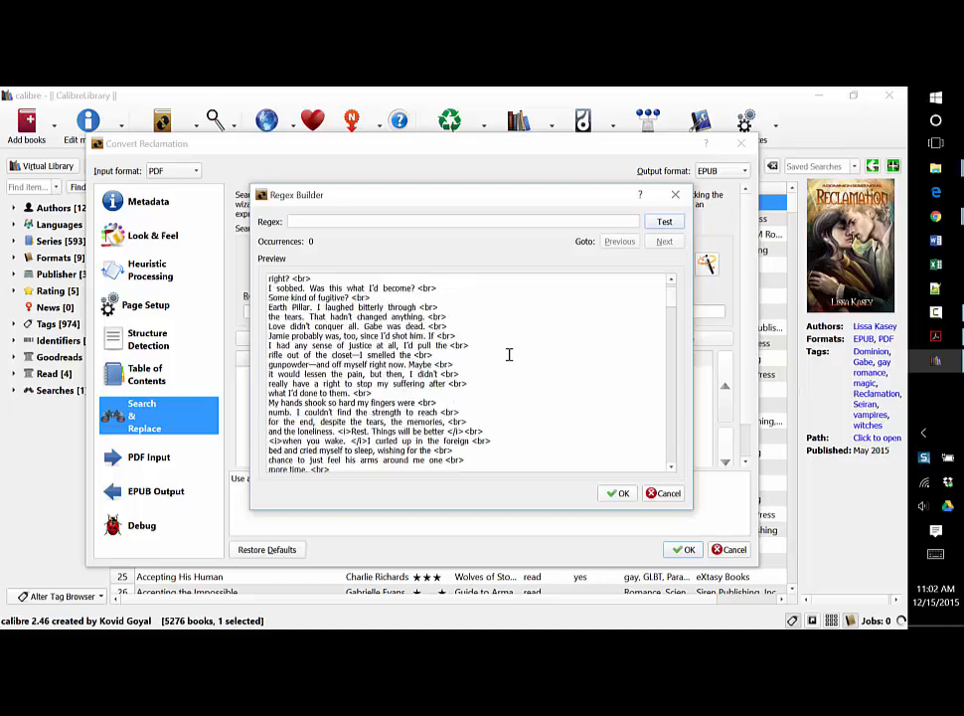
scroll(508, 354, "down", 20)
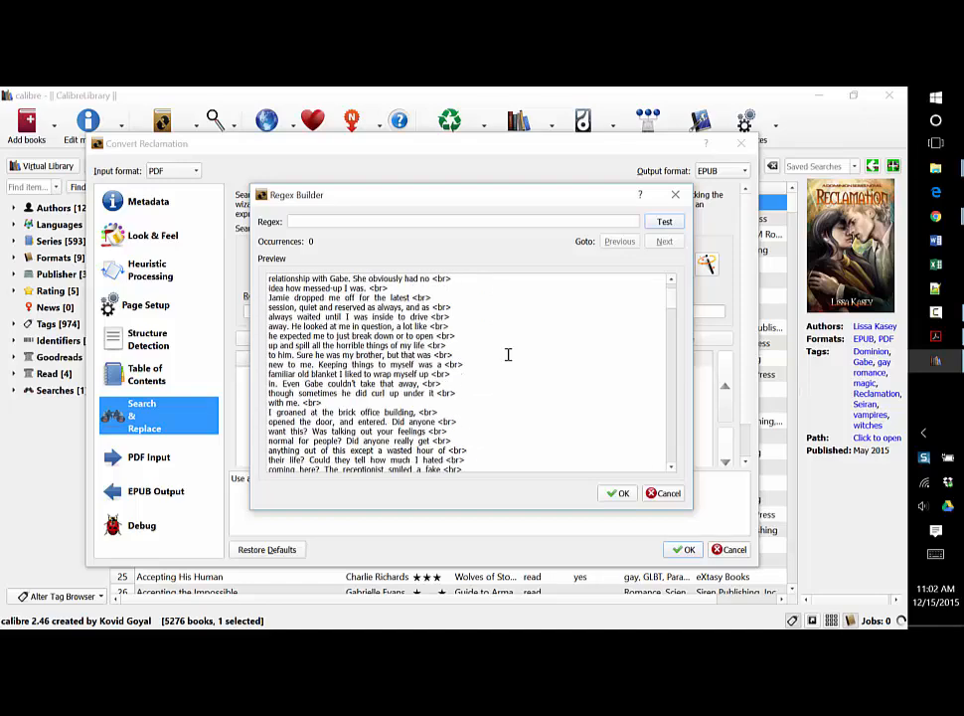
scroll(508, 354, "up", 10)
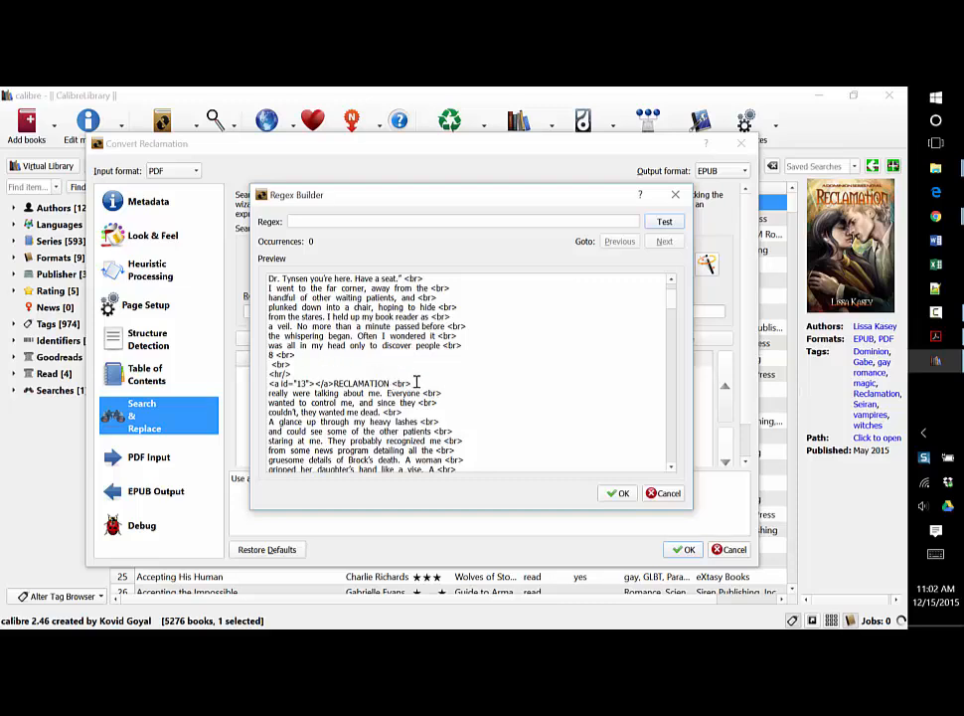
left_click_drag(416, 383, 253, 350)
key("ctrl+c")
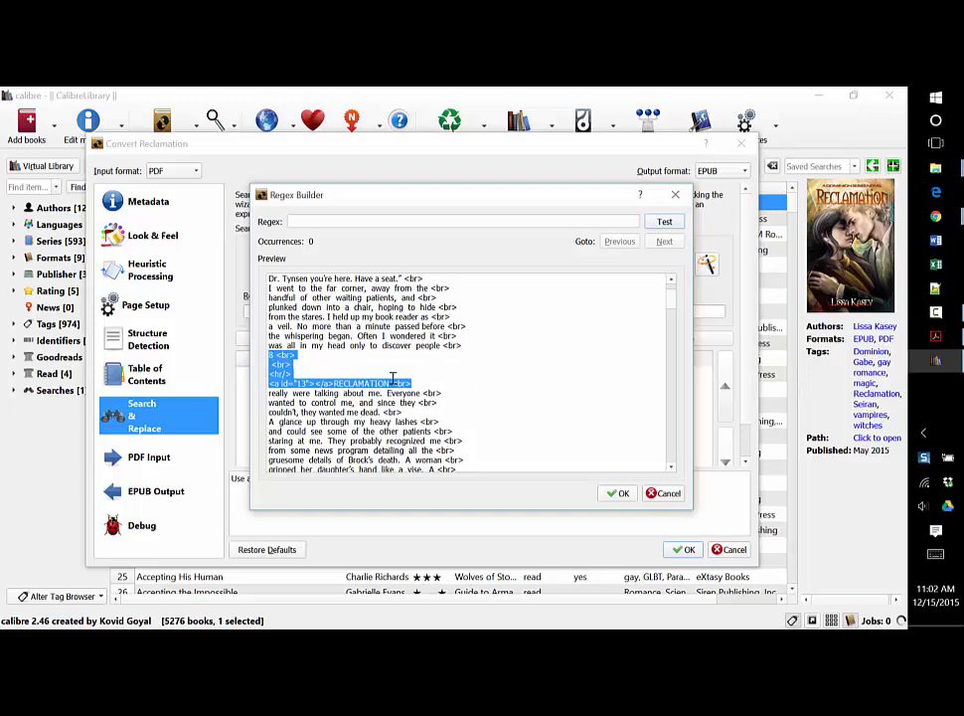
left_click(394, 220)
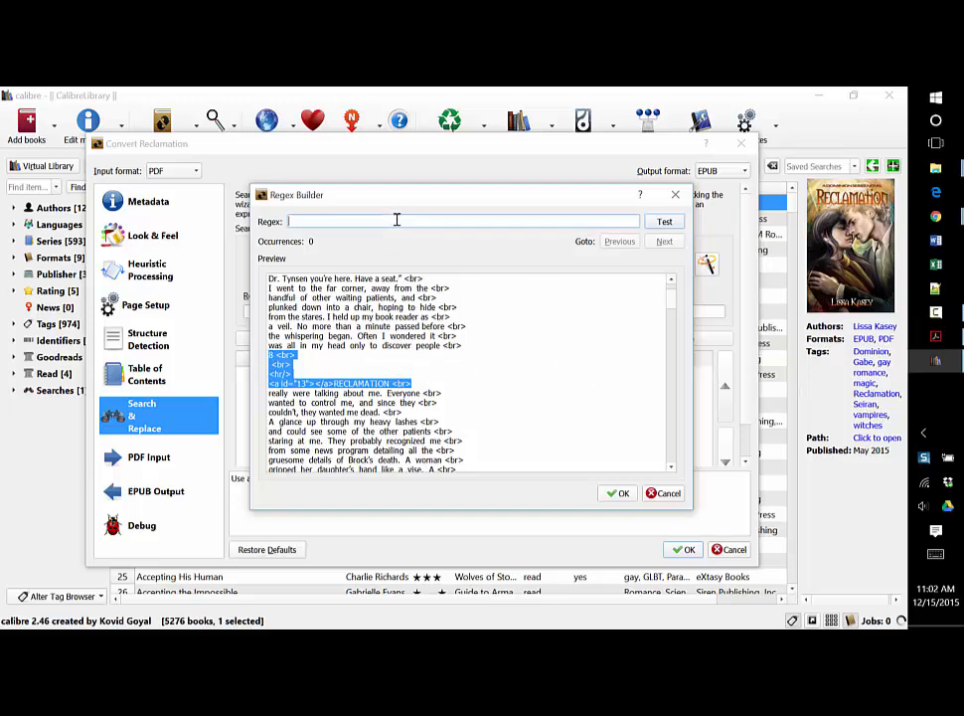
key("ctrl+v")
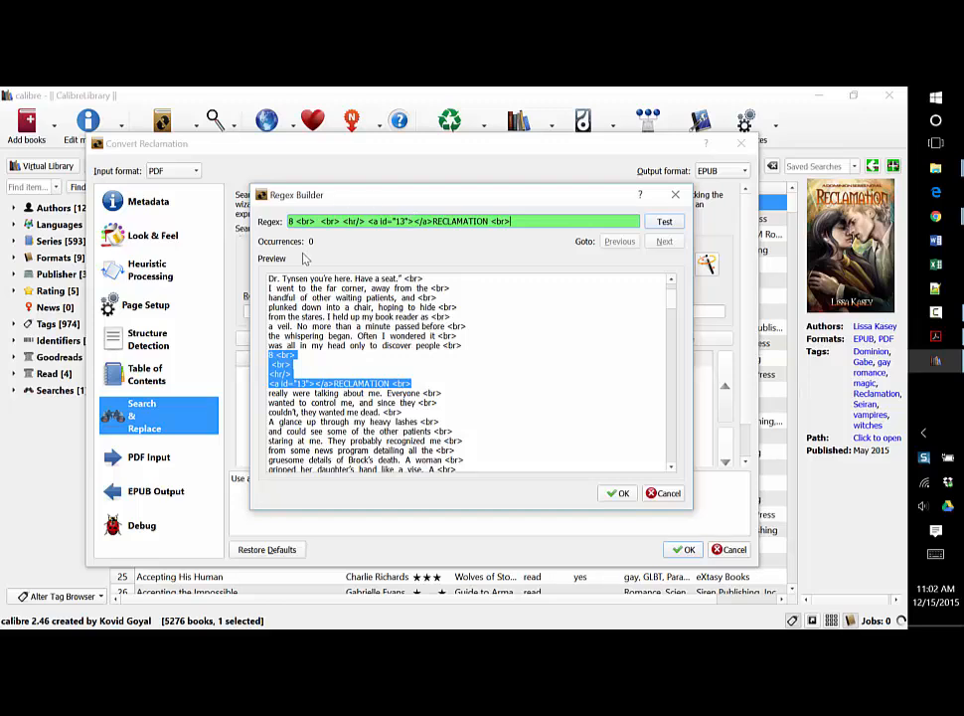
Generalise the regex by replacing page number 8 and anchor id 13 with [0-9]+
key("Home")
key("Delete")
key("Delete")
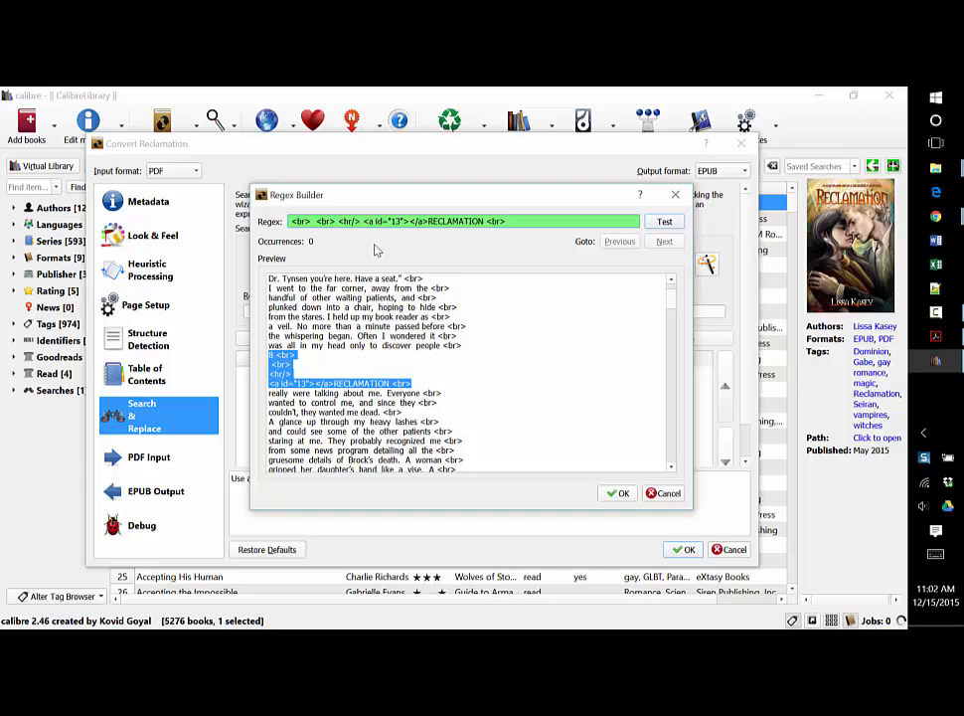
type("(")
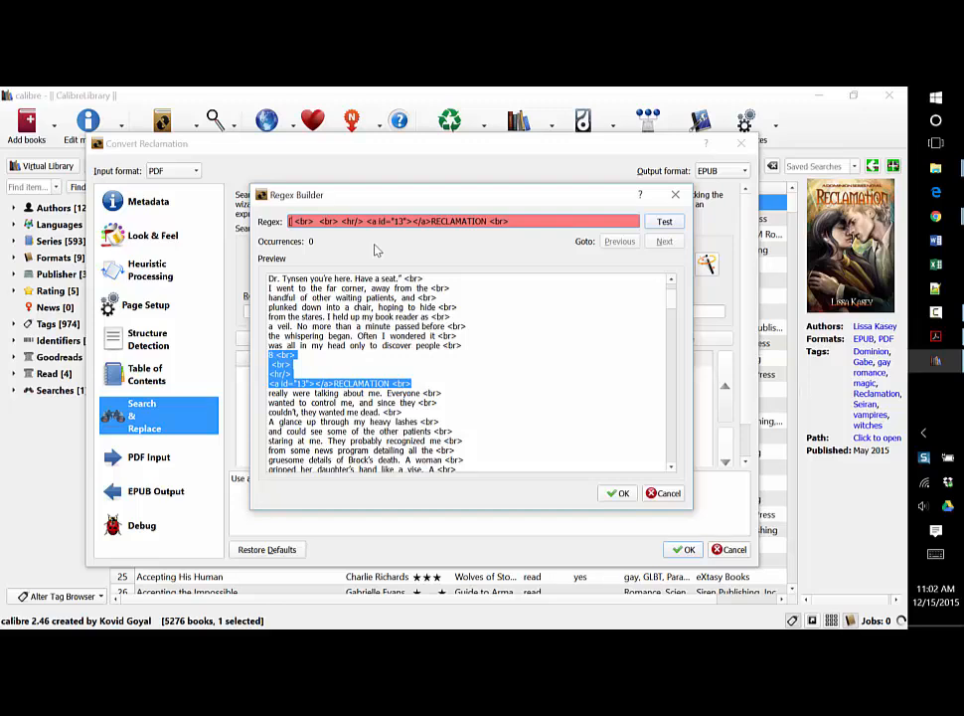
type("0-9]")
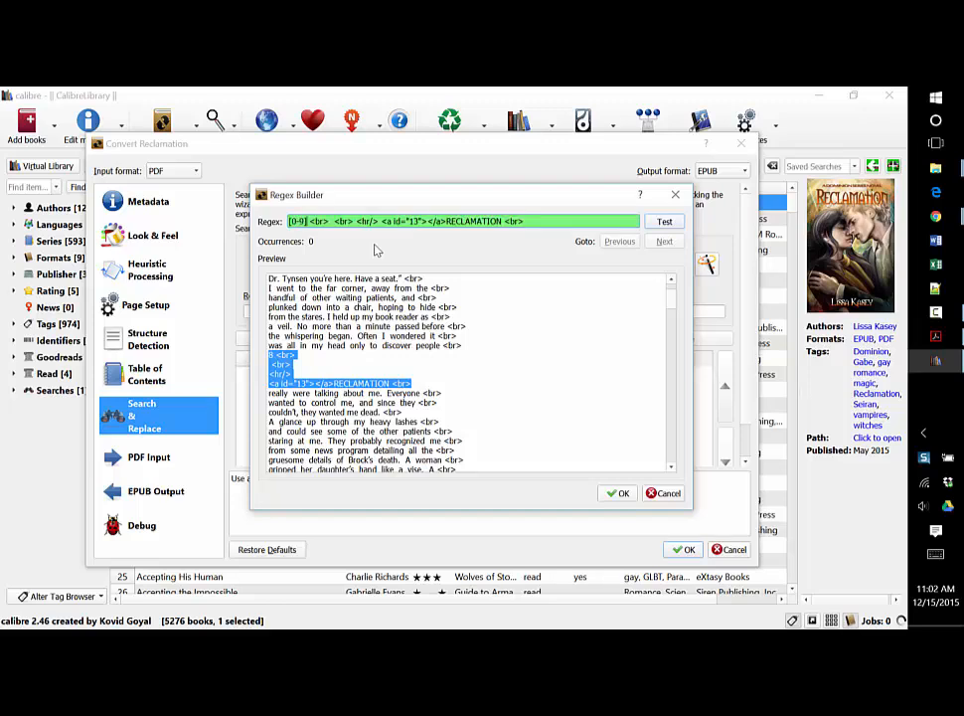
type("+")
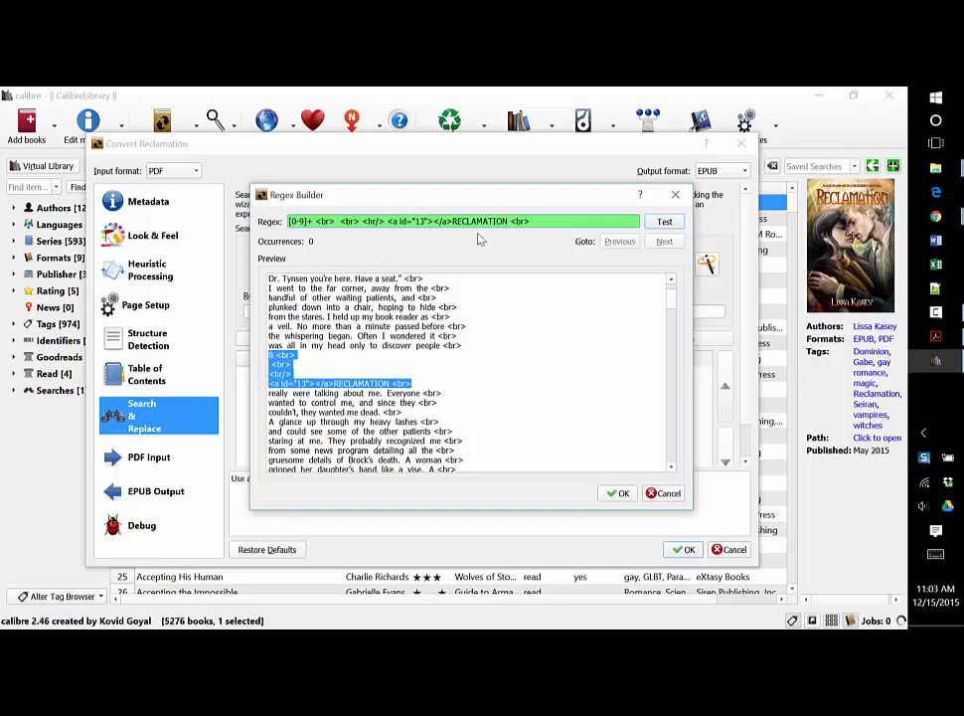
key("BackSpace")
key("BackSpace")
type("[0-9]")
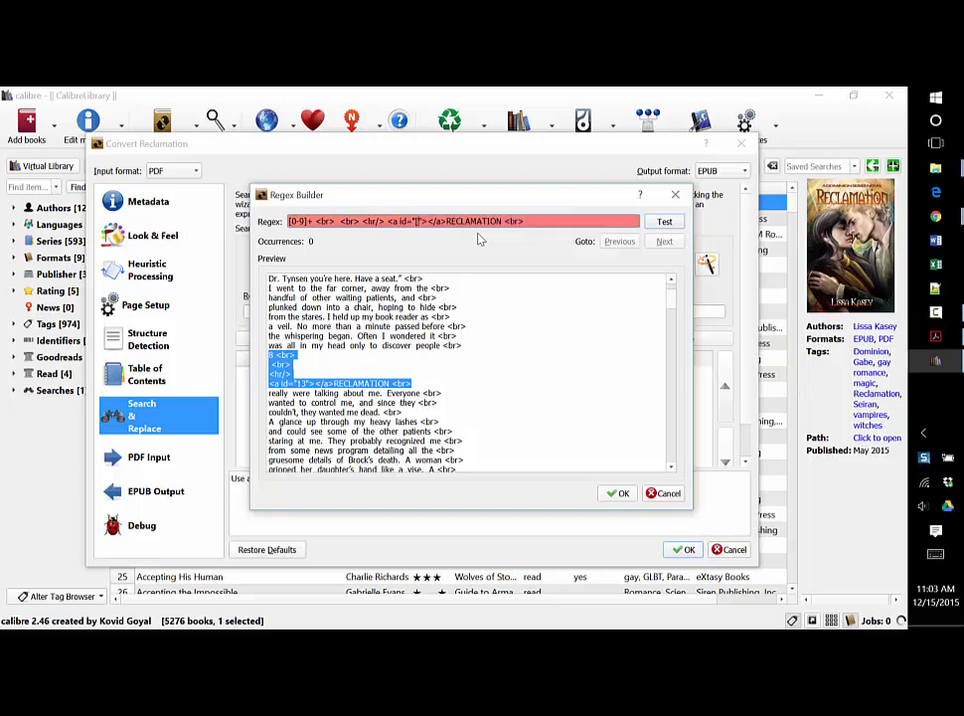
type("+")
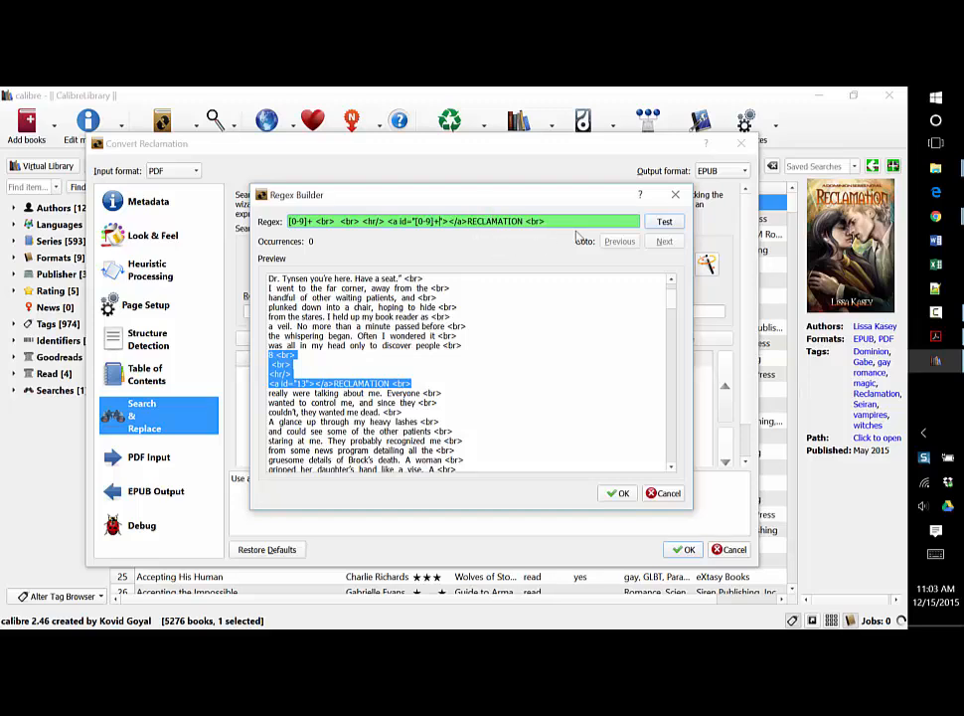
Test the RECLAMATION header expression, accept it and add it to the search-and-replace list with empty replacement text
left_click(665, 223)
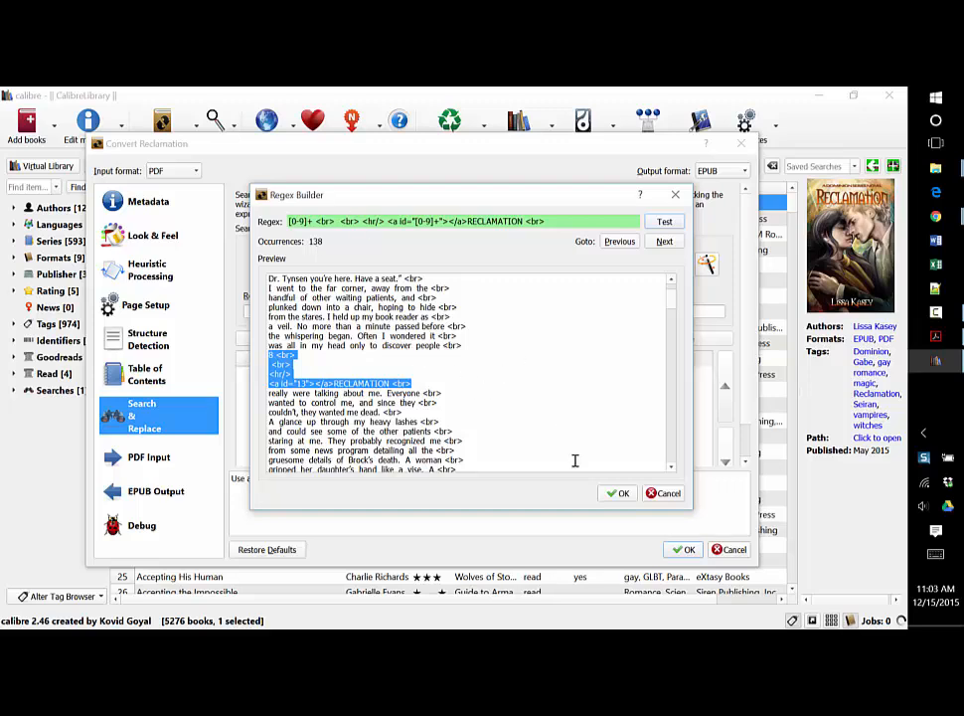
left_click(618, 493)
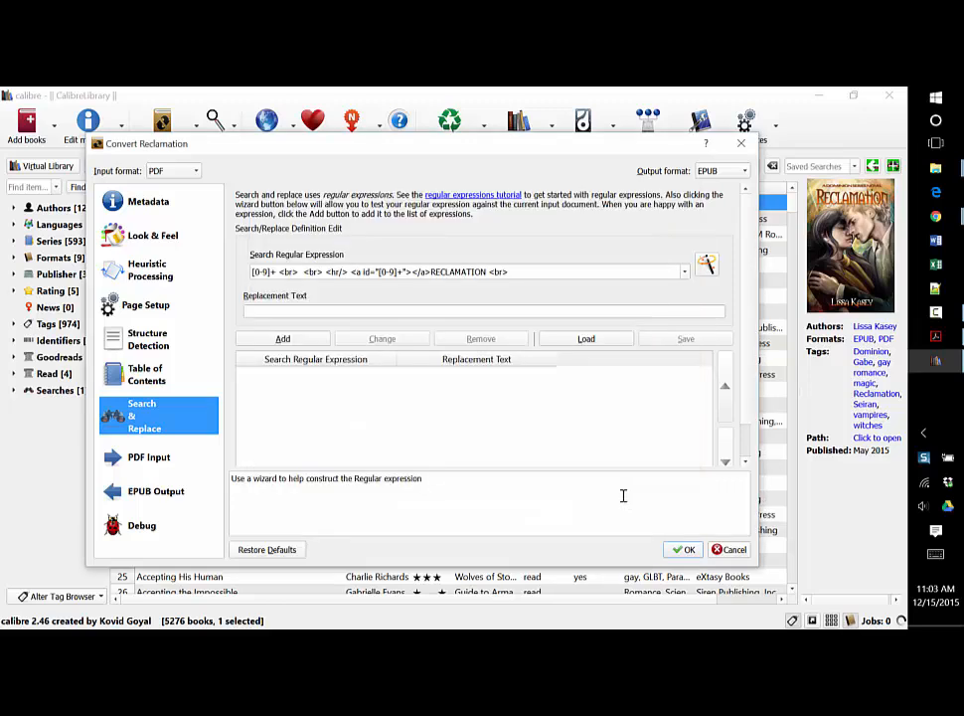
left_click(282, 339)
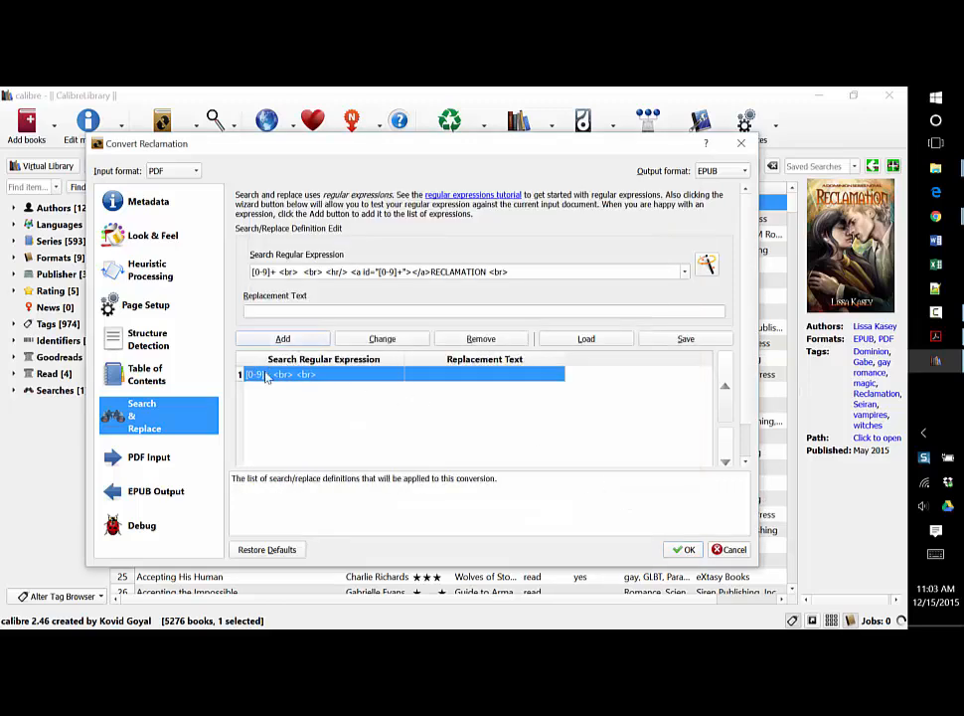
Reopen the regex wizard and replace the expression with the source block from page number 55 through the A DOMINION NOVEL header
left_click(705, 265)
scroll(533, 392, "down", 5)
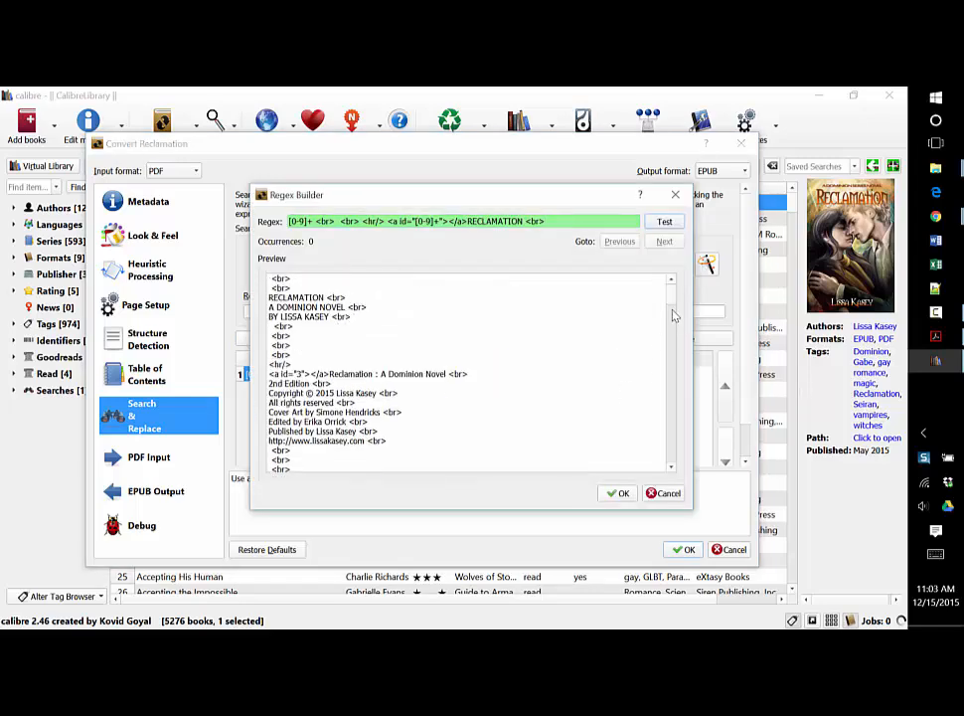
scroll(673, 316, "down", 10)
scroll(674, 316, "down", 10)
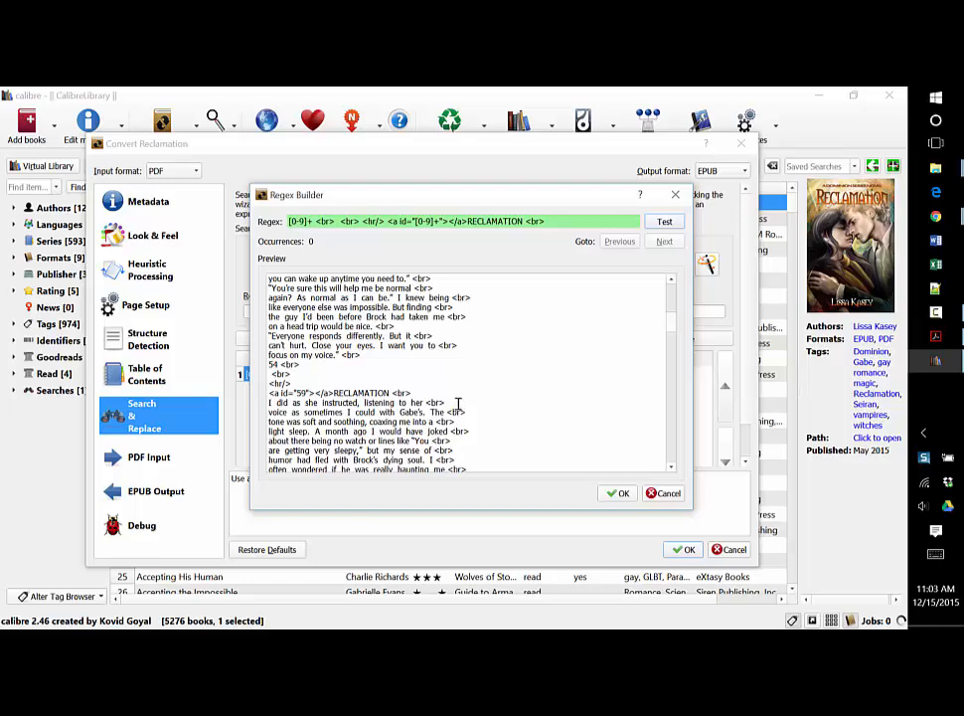
scroll(452, 373, "down", 2)
scroll(452, 373, "down", 7)
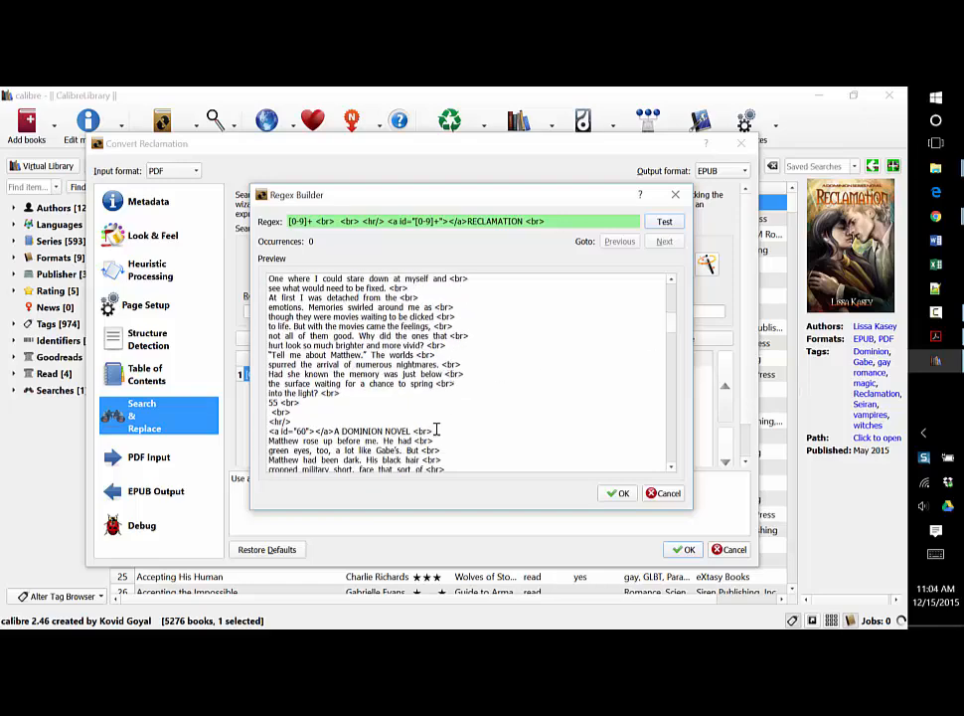
left_click_drag(437, 430, 269, 403)
key("ctrl+c")
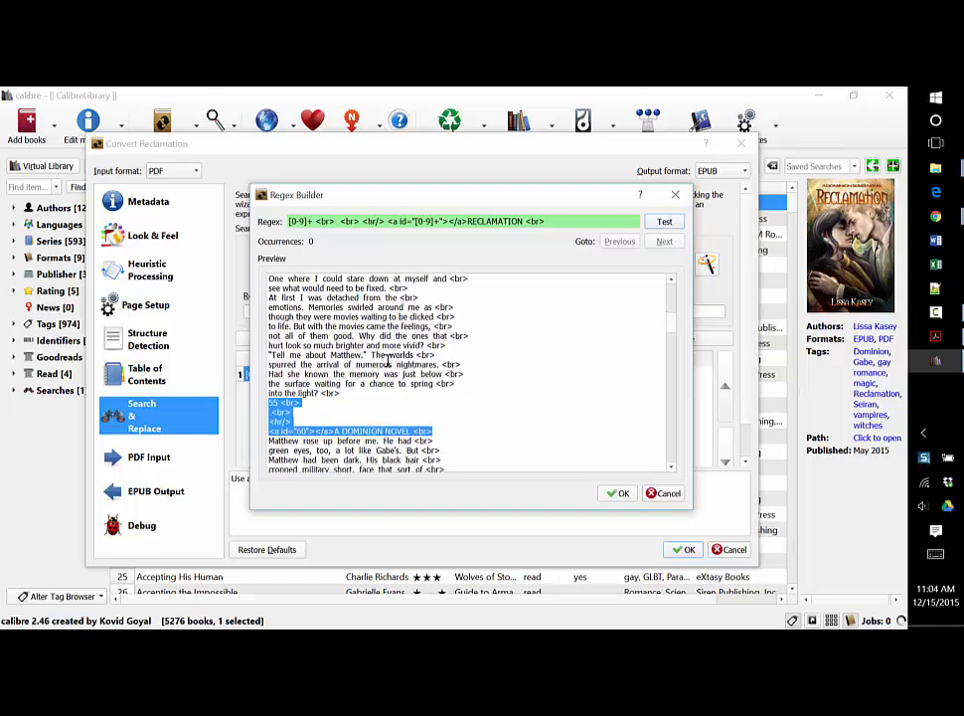
triple_click(582, 220)
key("ctrl+v")
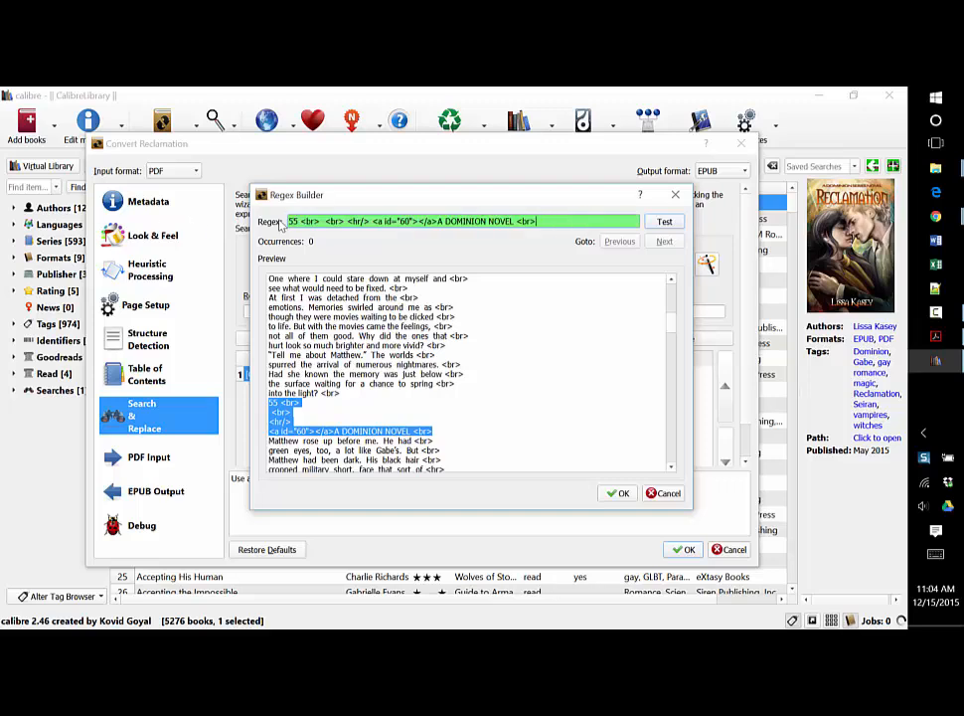
Replace page number 55 and anchor id 60 in the regex with [0-9]+, test the expression and accept it
left_click_drag(297, 221, 247, 222)
type("[0-9]+")
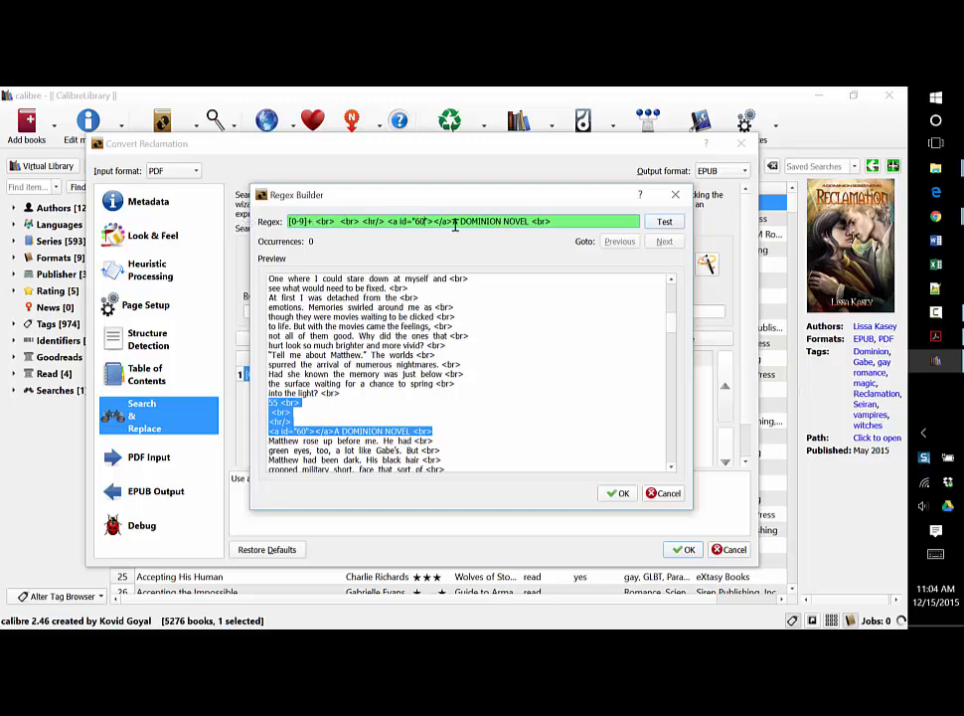
key("BackSpace")
key("BackSpace")
type("[")
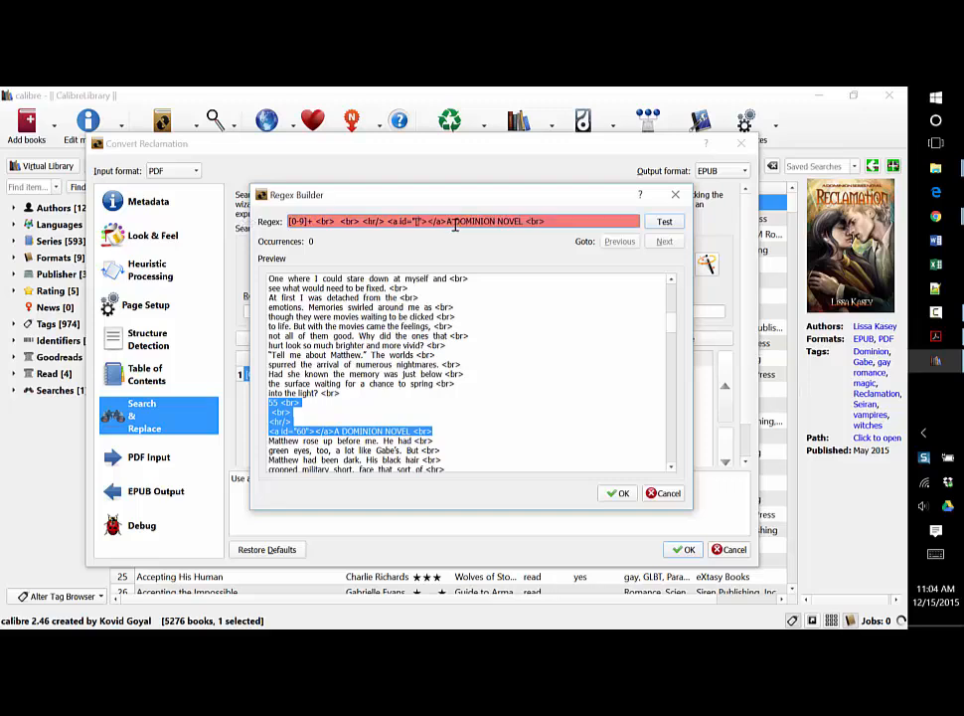
type("0-9]+")
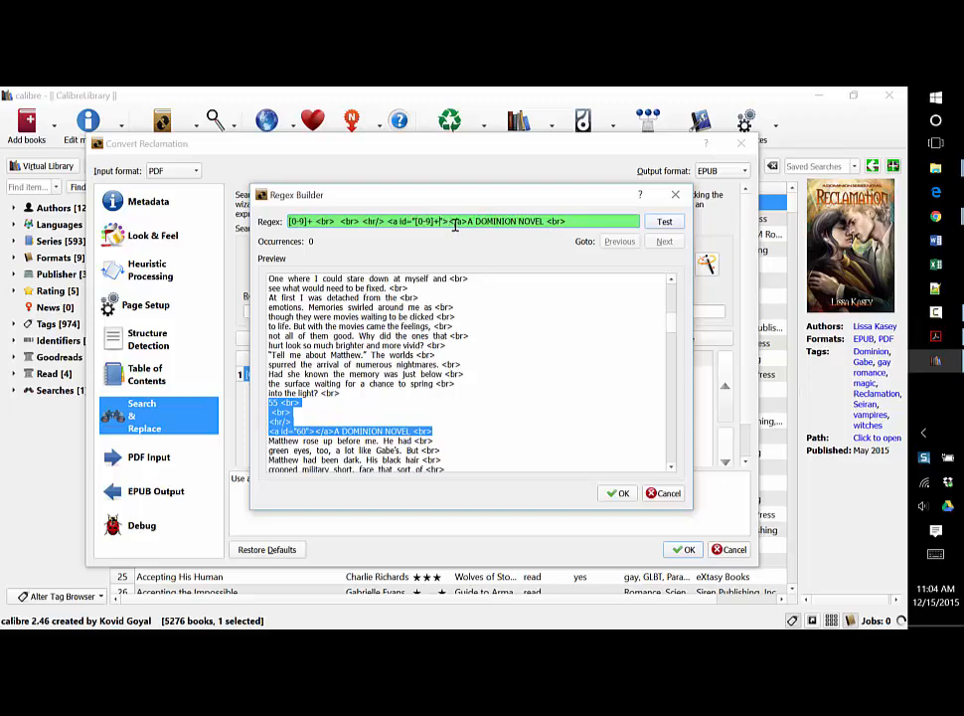
key("Return")
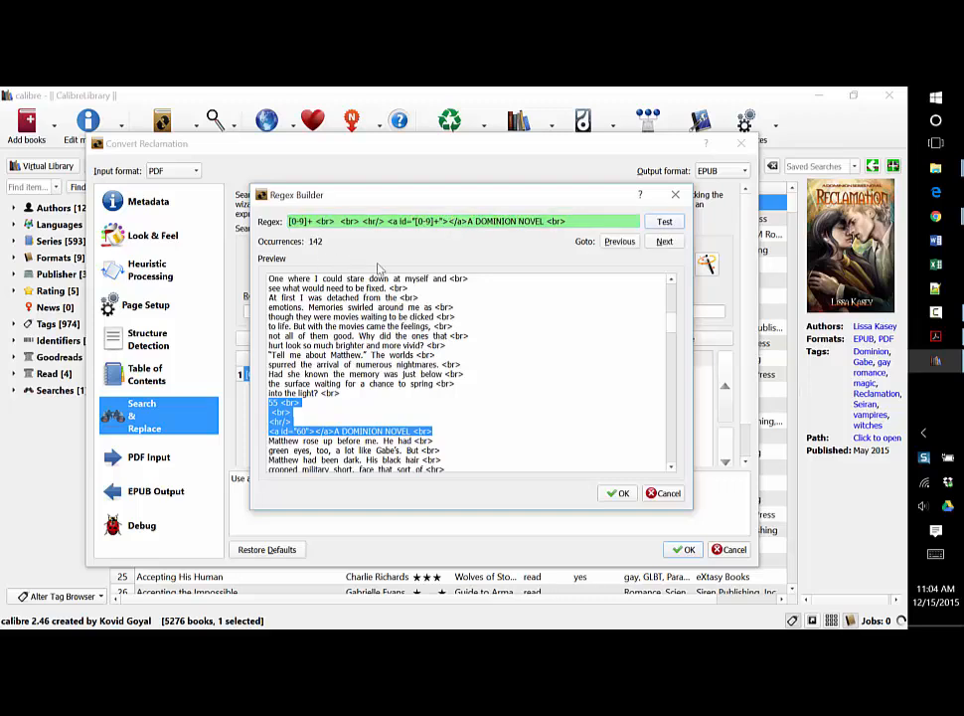
left_click(617, 494)
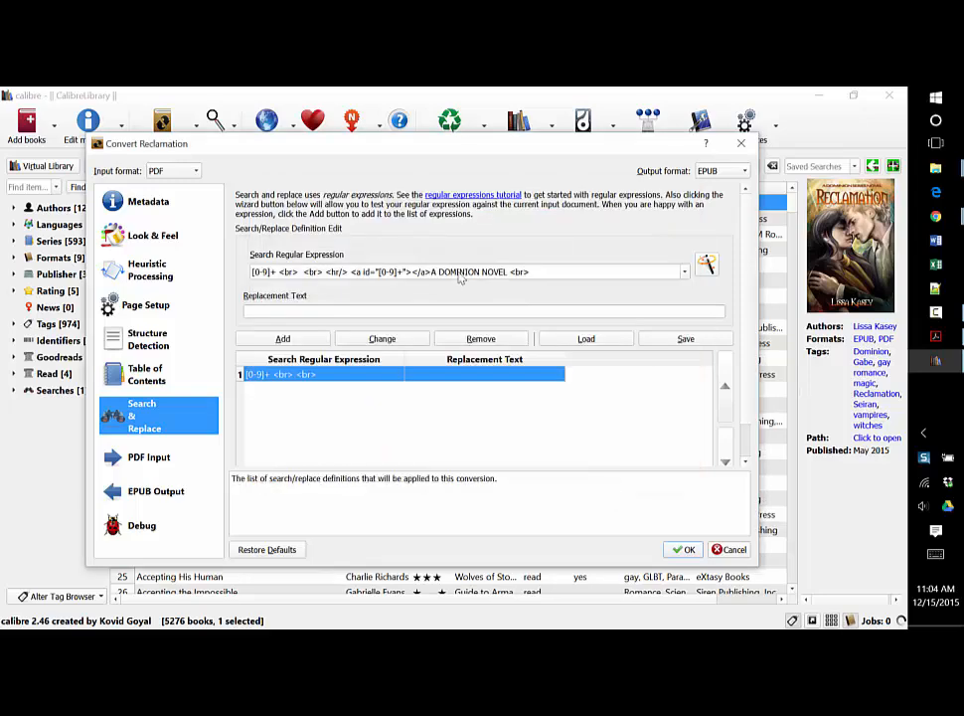
Add the A DOMINION NOVEL header expression to the search-and-replace list, review the heuristic and EPUB output settings, and start the conversion
left_click(284, 340)
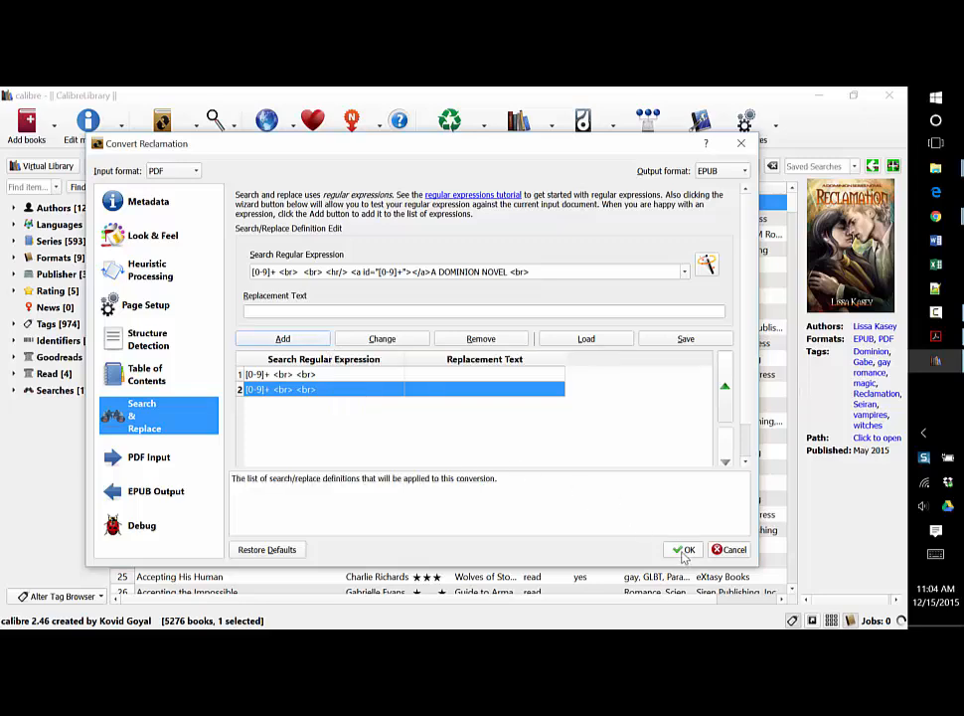
left_click(147, 273)
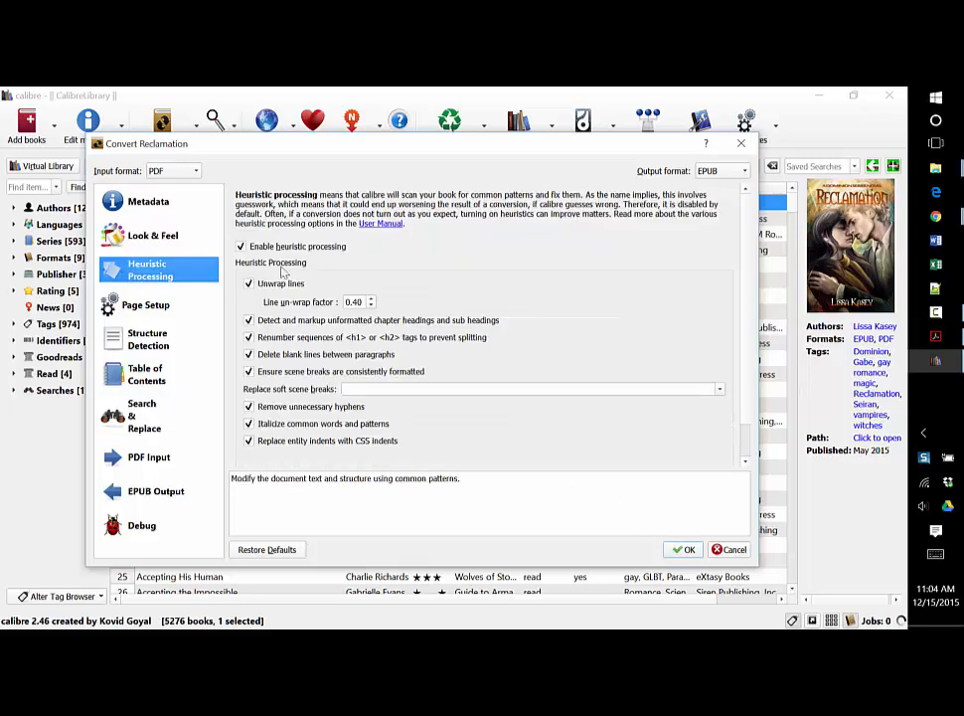
left_click(139, 494)
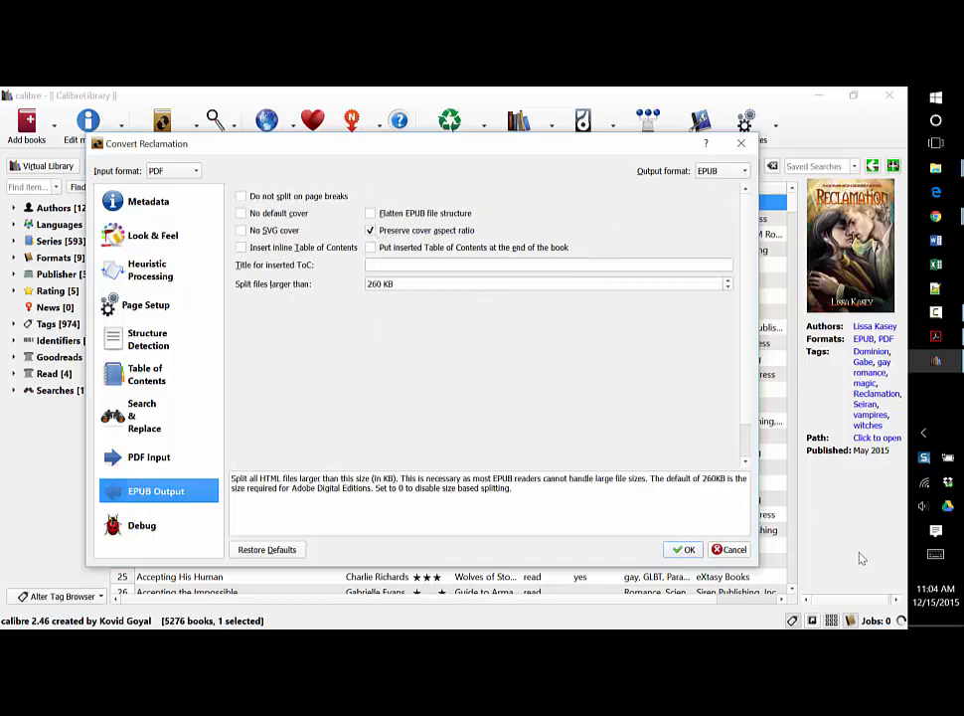
left_click(684, 550)
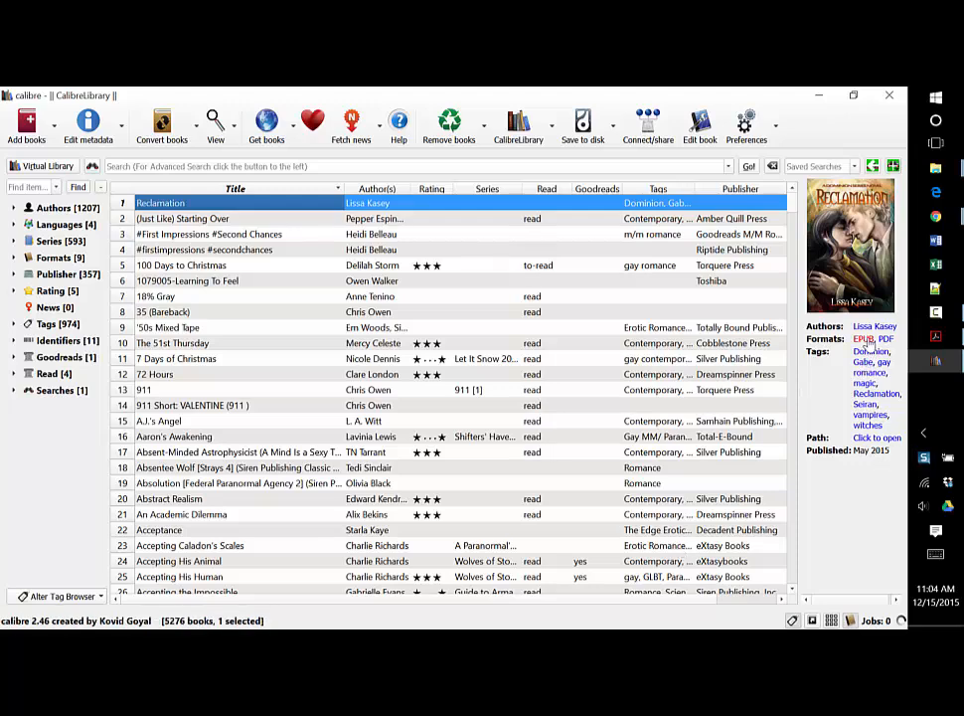
Open the EPUB of Reclamation in a widened viewer window, check the Chapter Three pages for stray page numbers and headers, and close it
left_click(866, 340)
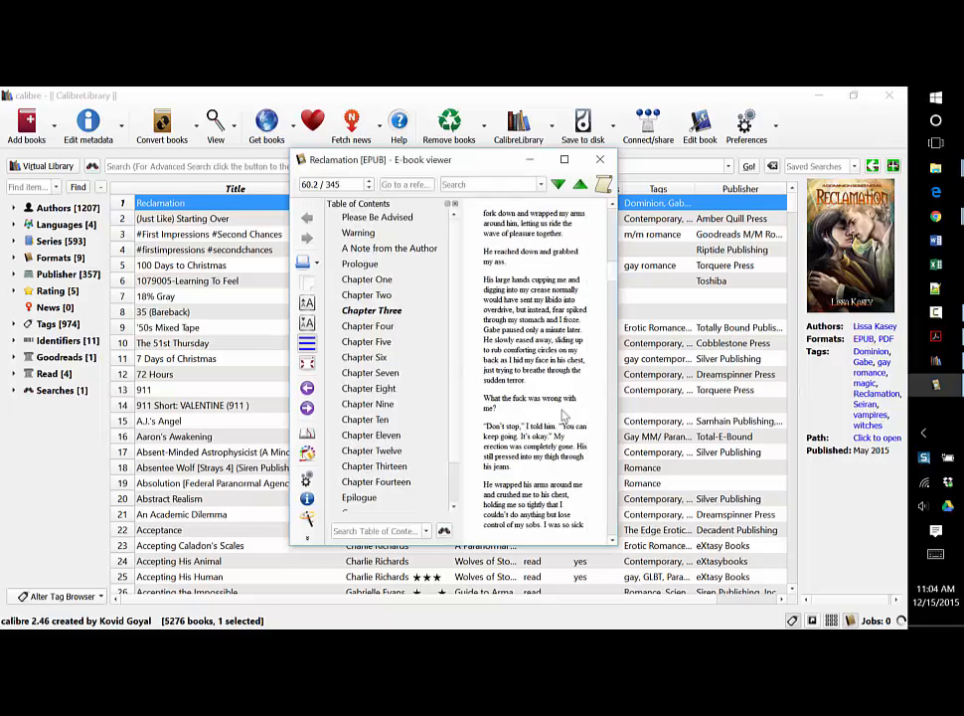
left_click_drag(617, 310, 693, 310)
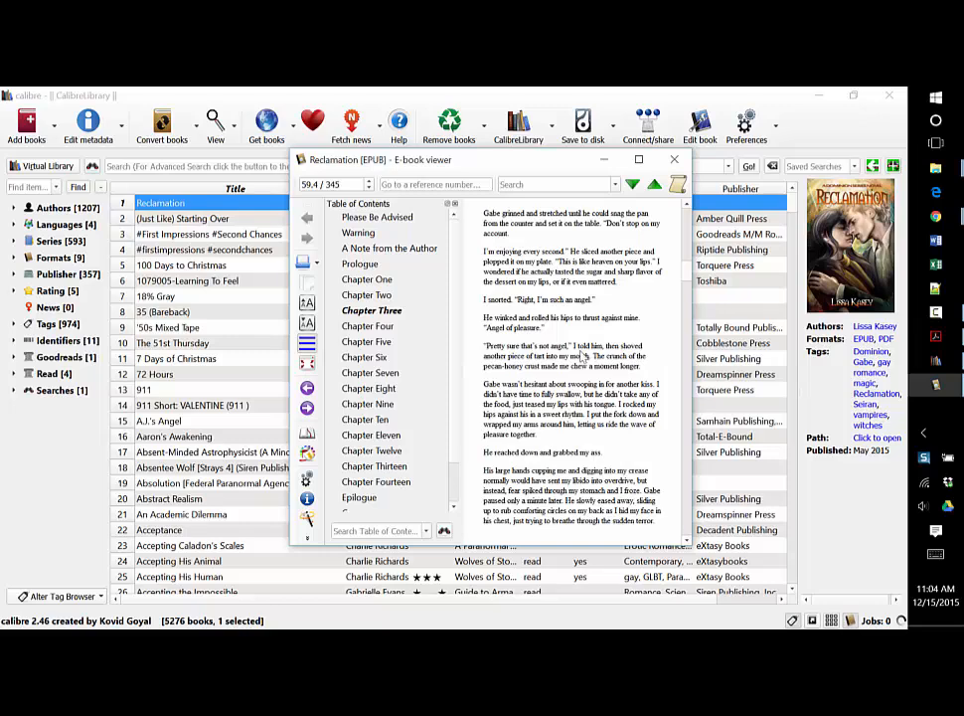
scroll(603, 348, "down", 3)
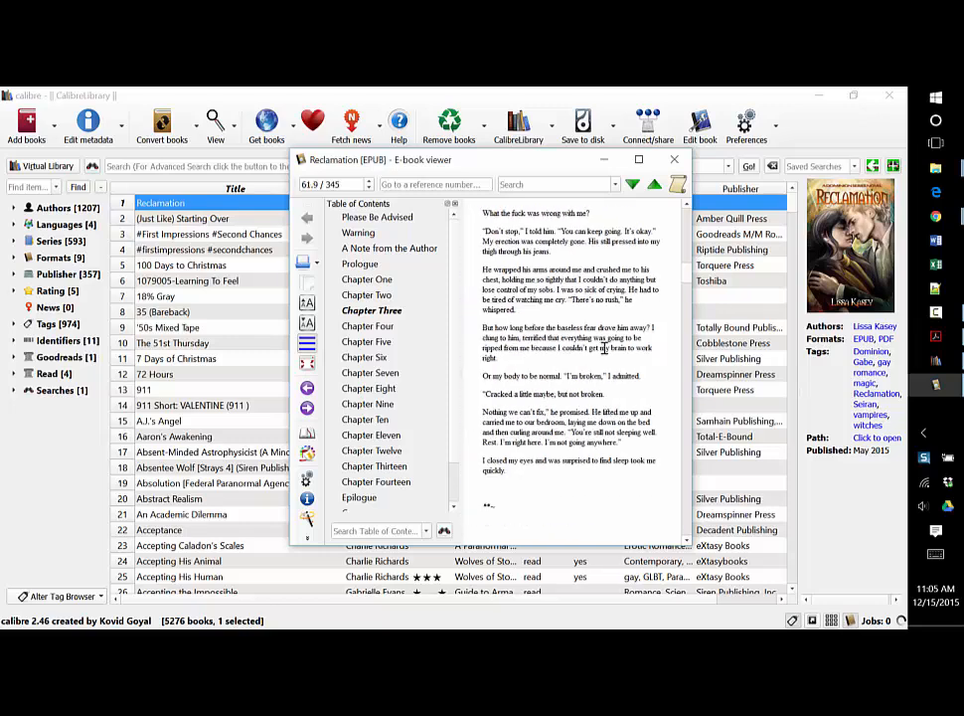
scroll(602, 348, "down", 5)
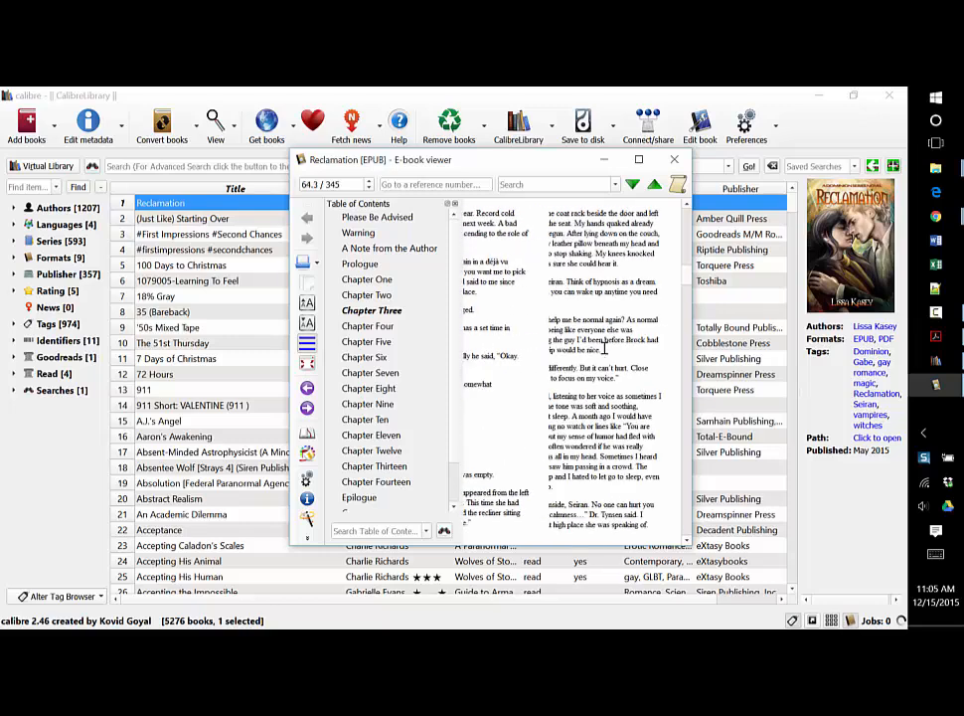
scroll(603, 348, "down", 4)
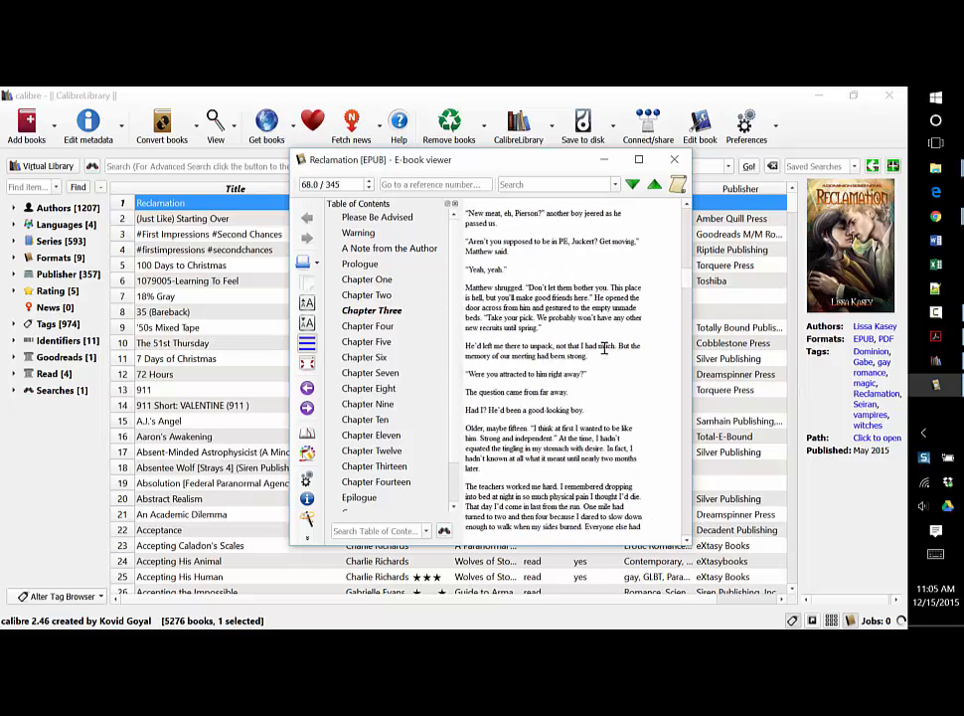
scroll(602, 348, "down", 1)
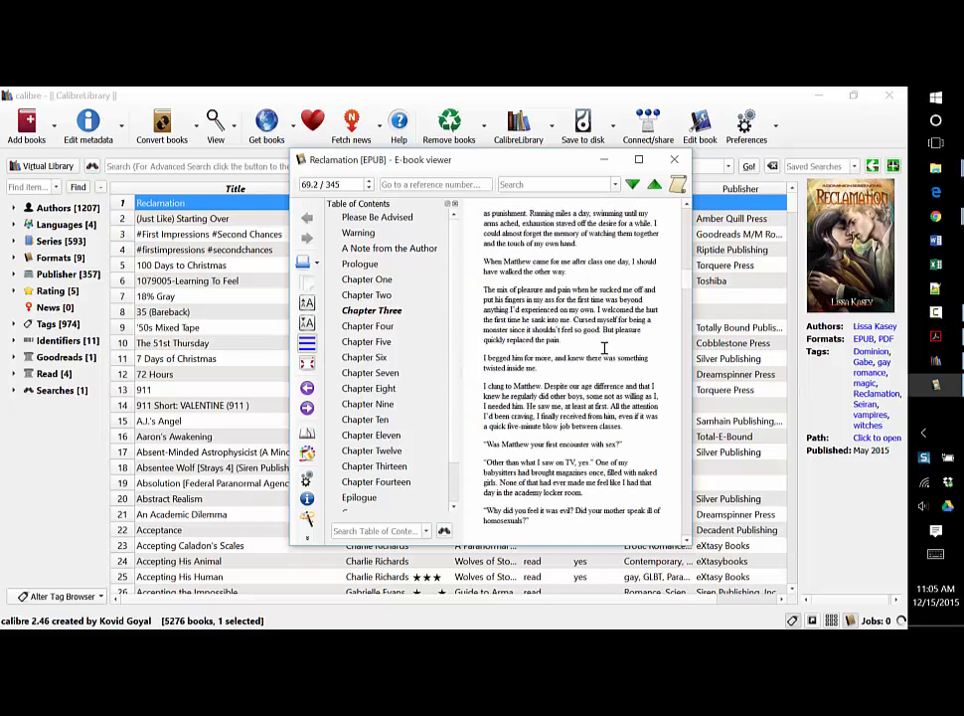
scroll(602, 348, "down", 4)
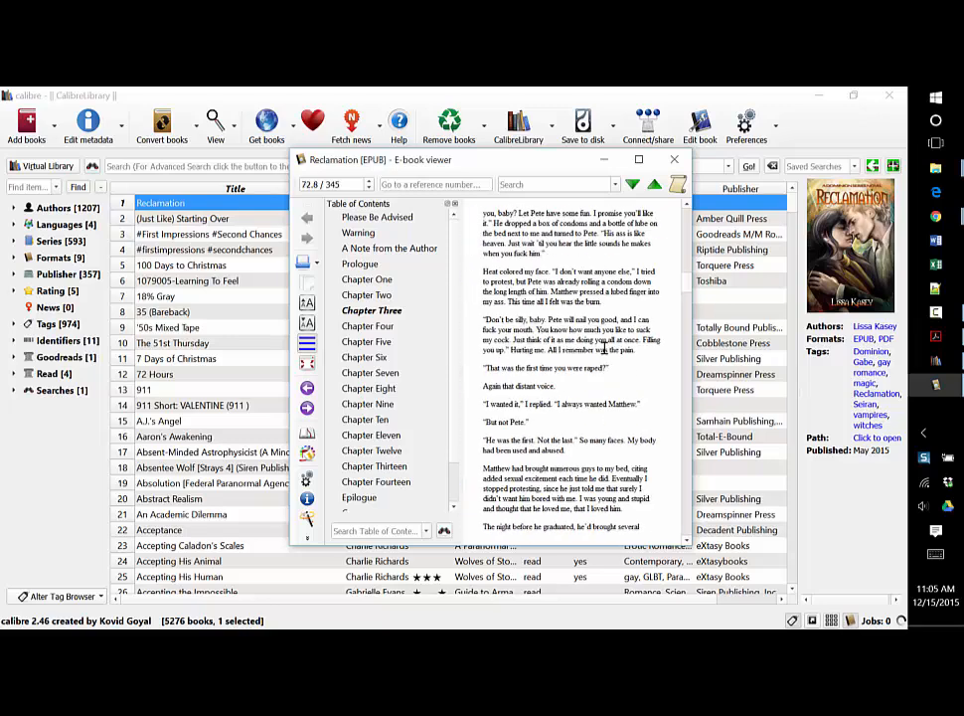
scroll(603, 348, "down", 4)
scroll(603, 348, "down", 4)
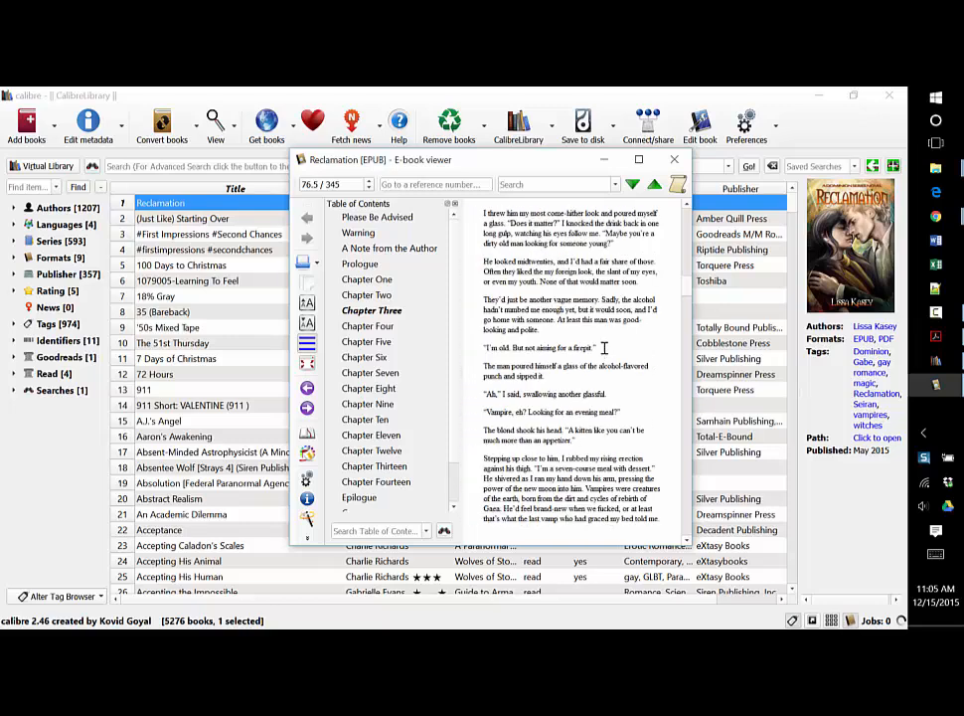
left_click(674, 159)
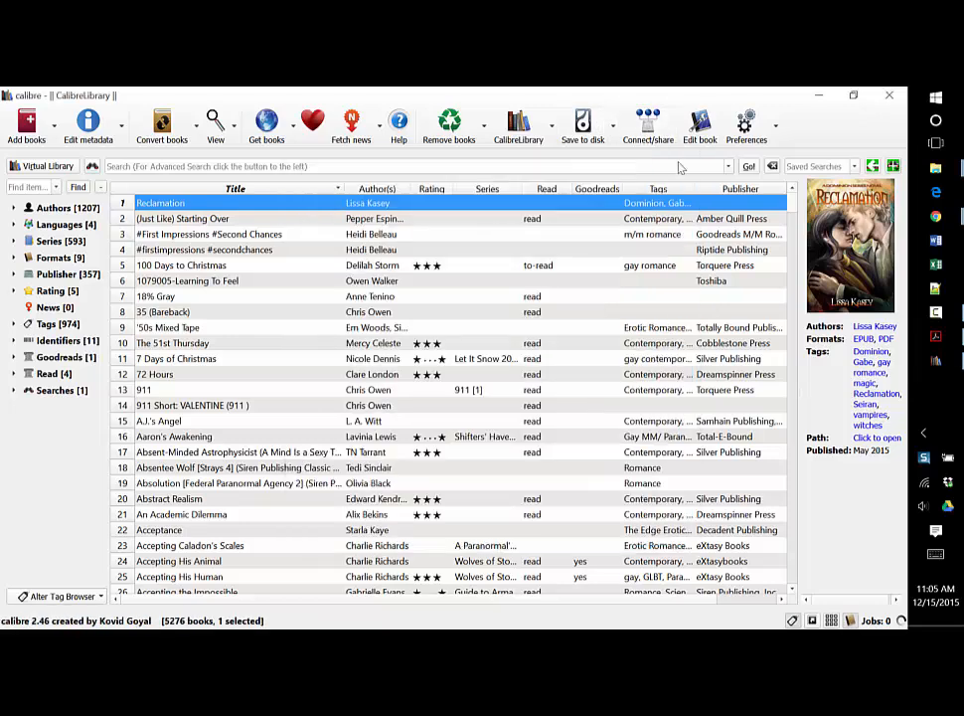
Reopen the conversion settings for Reclamation and examine the opening of its PDF source in the regex wizard, leaving without building an expression
left_click(162, 125)
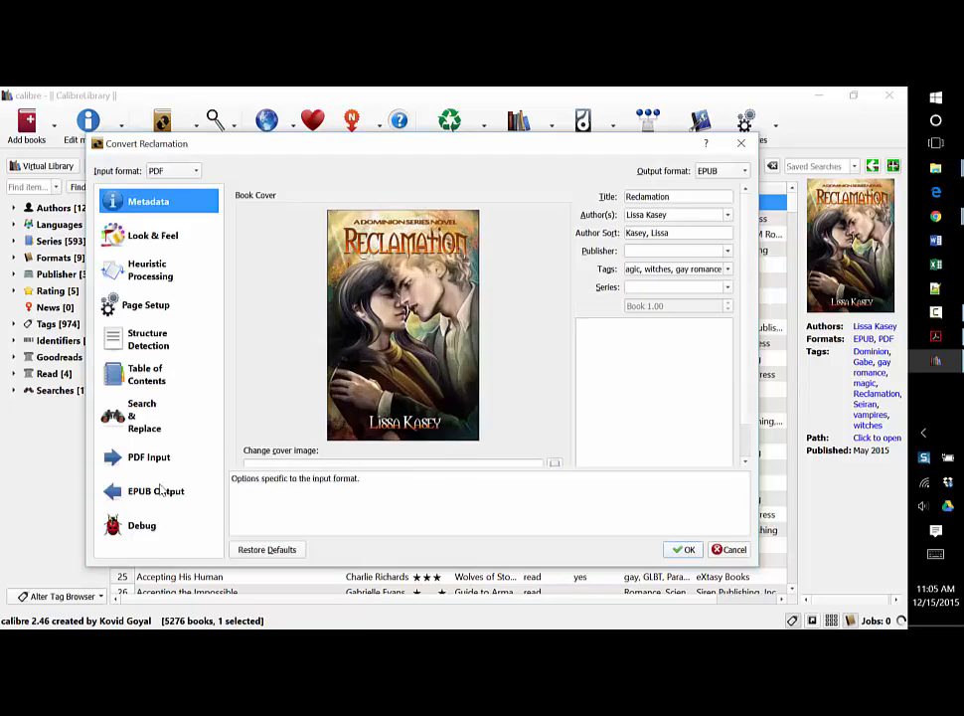
left_click(138, 414)
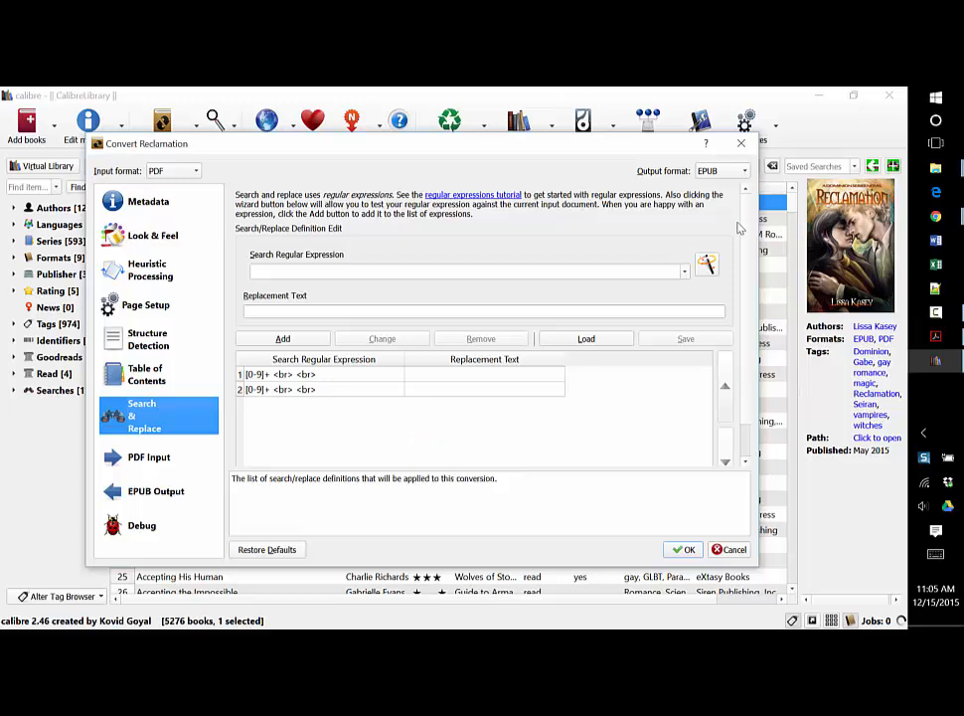
left_click(706, 263)
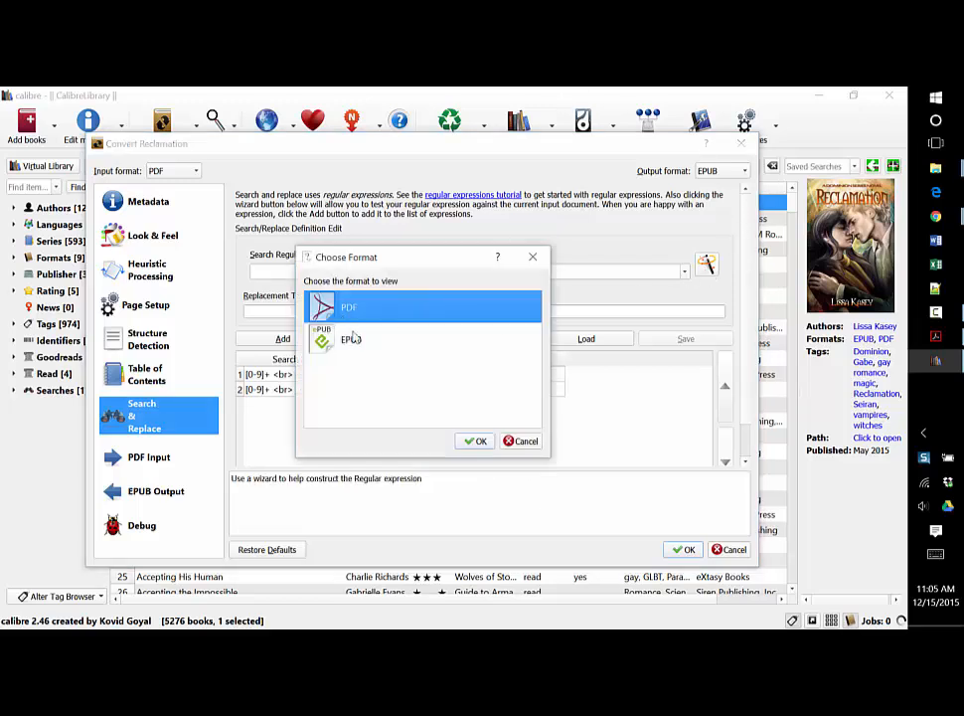
left_click(475, 443)
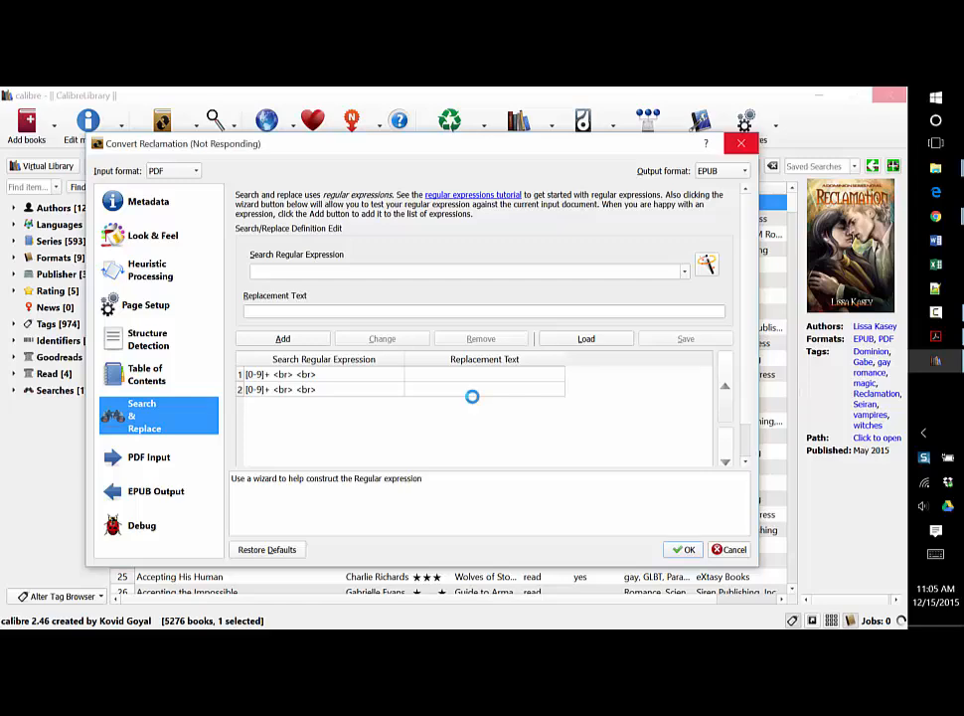
scroll(441, 395, "down", 4)
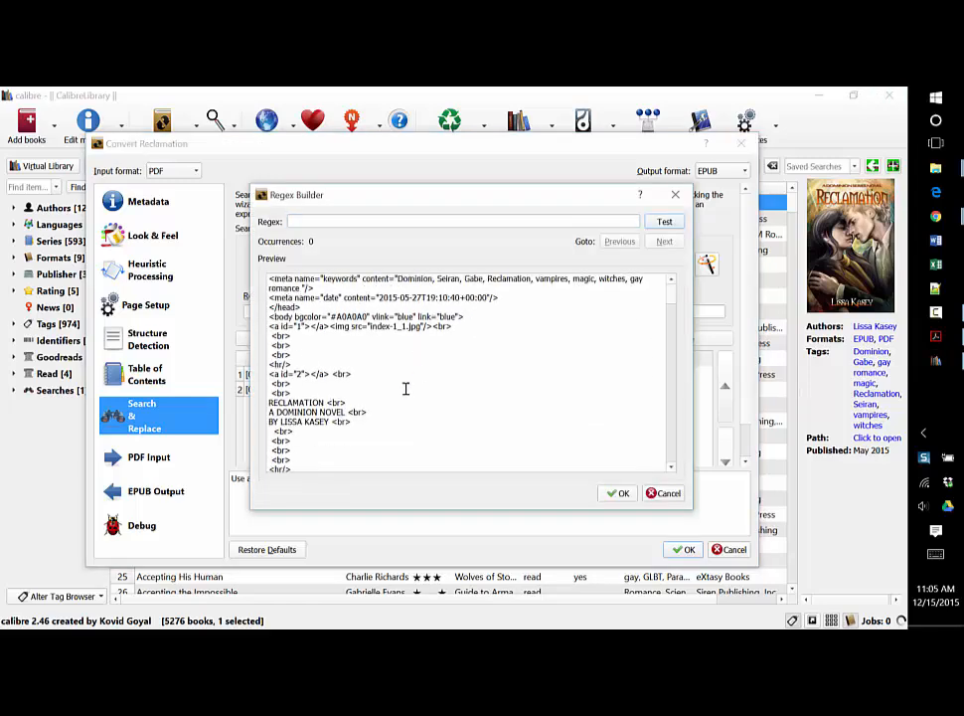
scroll(441, 394, "down", 2)
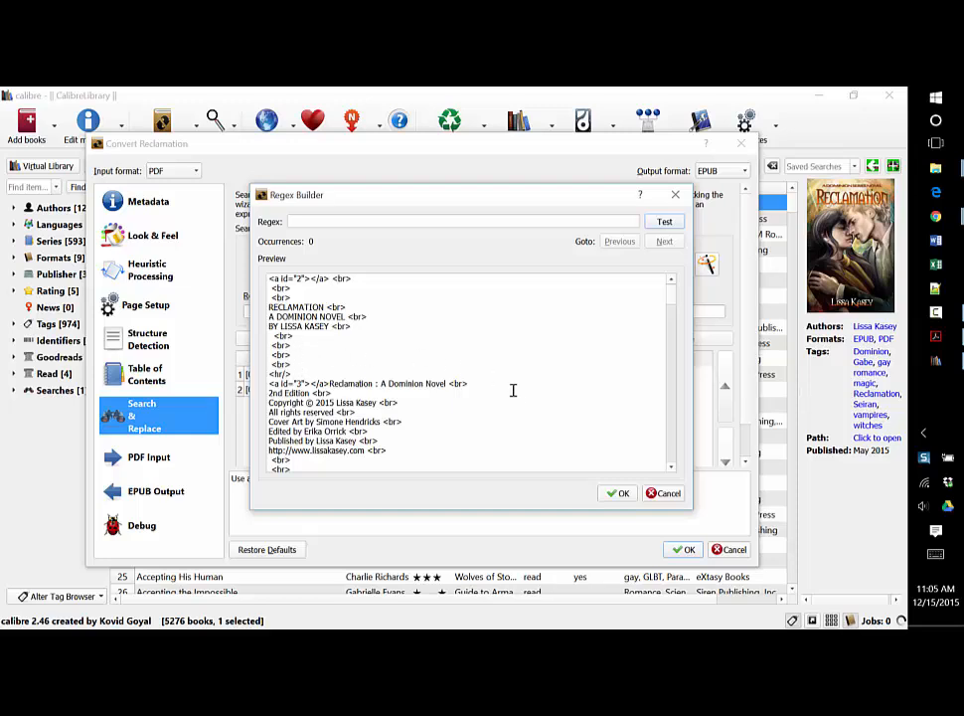
scroll(516, 414, "down", 2)
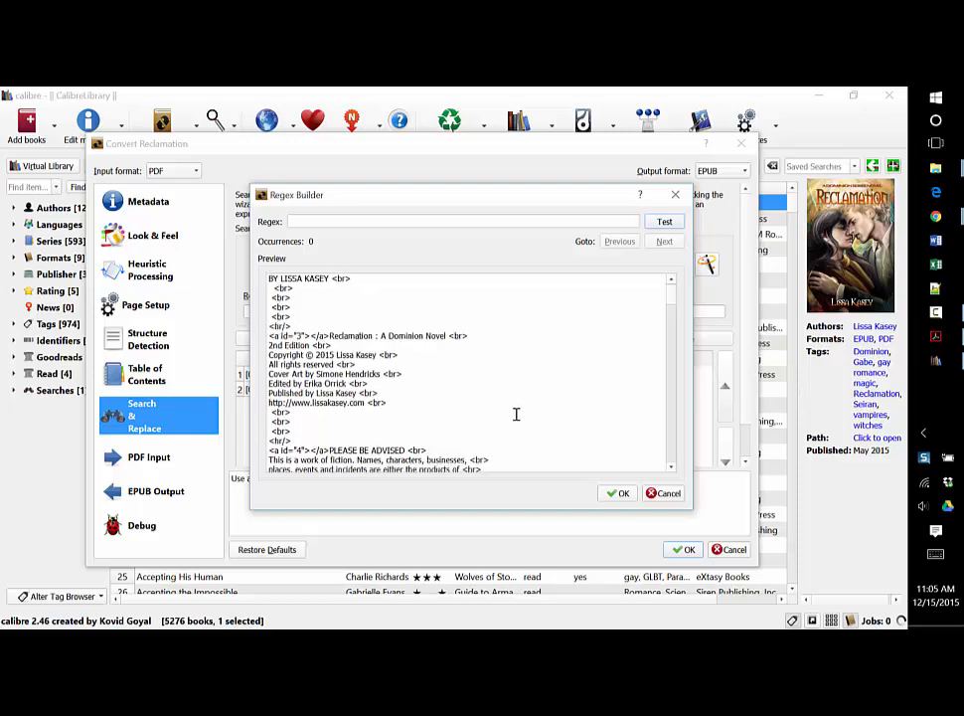
triple_click(384, 385)
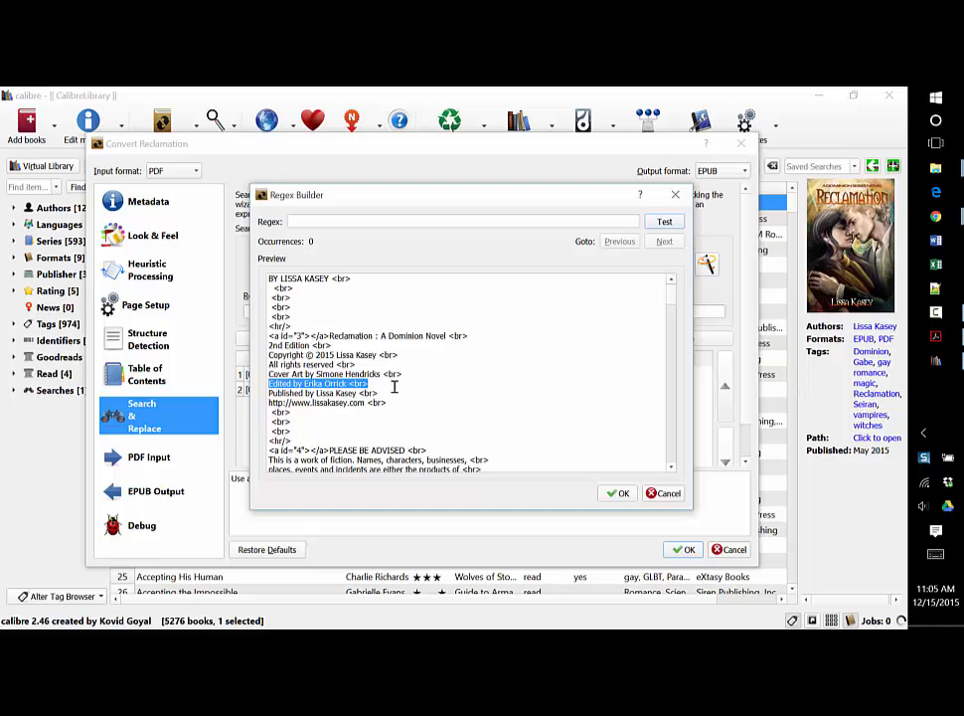
left_click(474, 396)
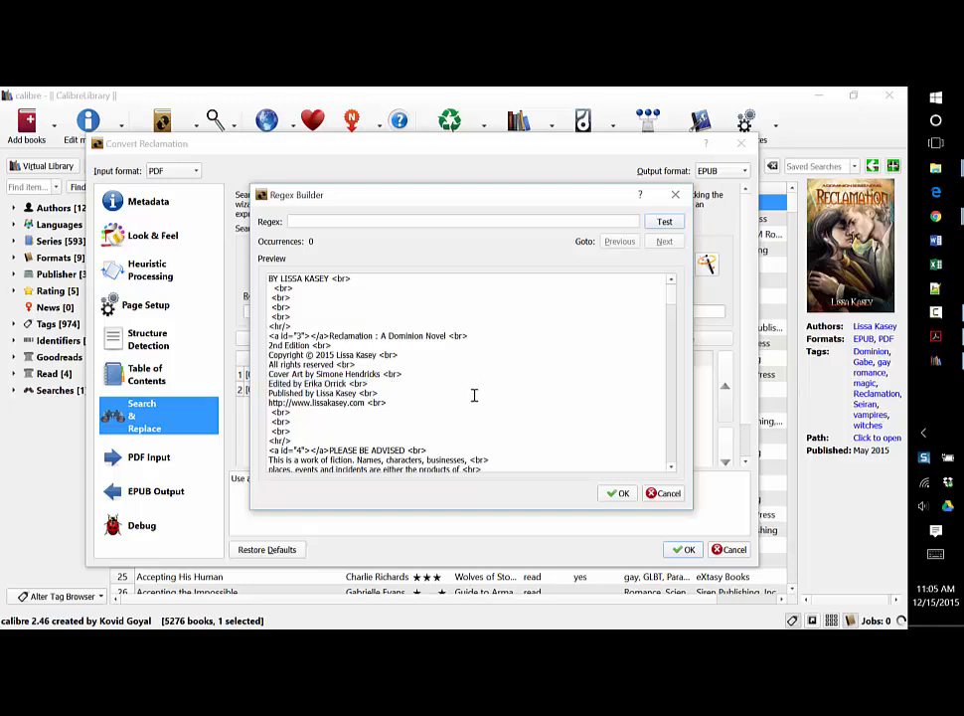
left_click(664, 493)
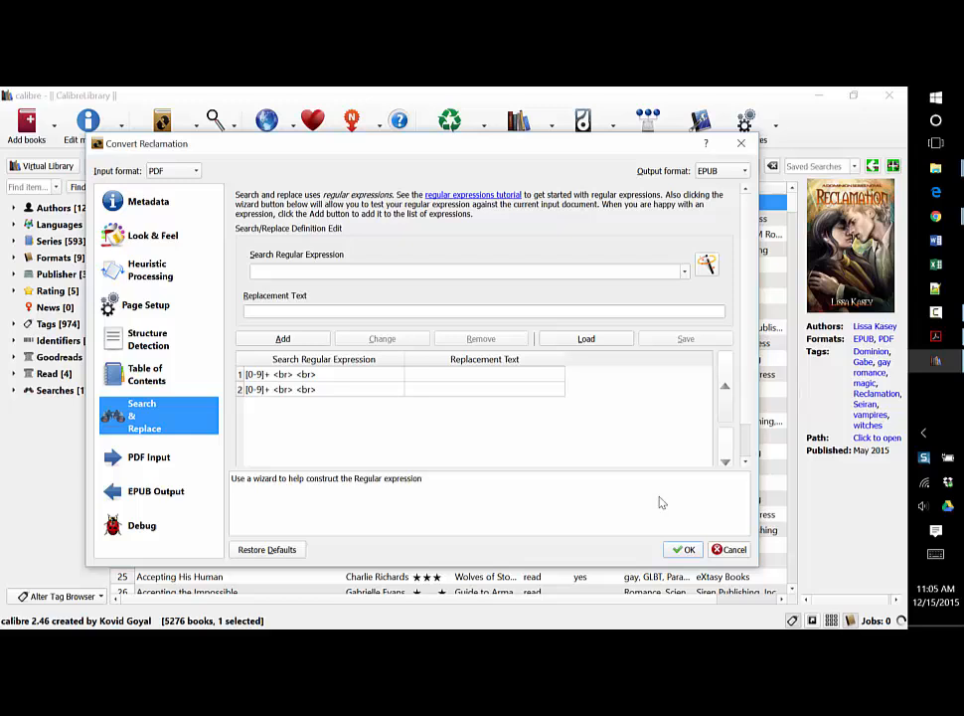
Set the output format to MOBI and review the heuristic processing, MOBI output and search-and-replace settings
left_click(735, 171)
left_click(721, 171)
key("m")
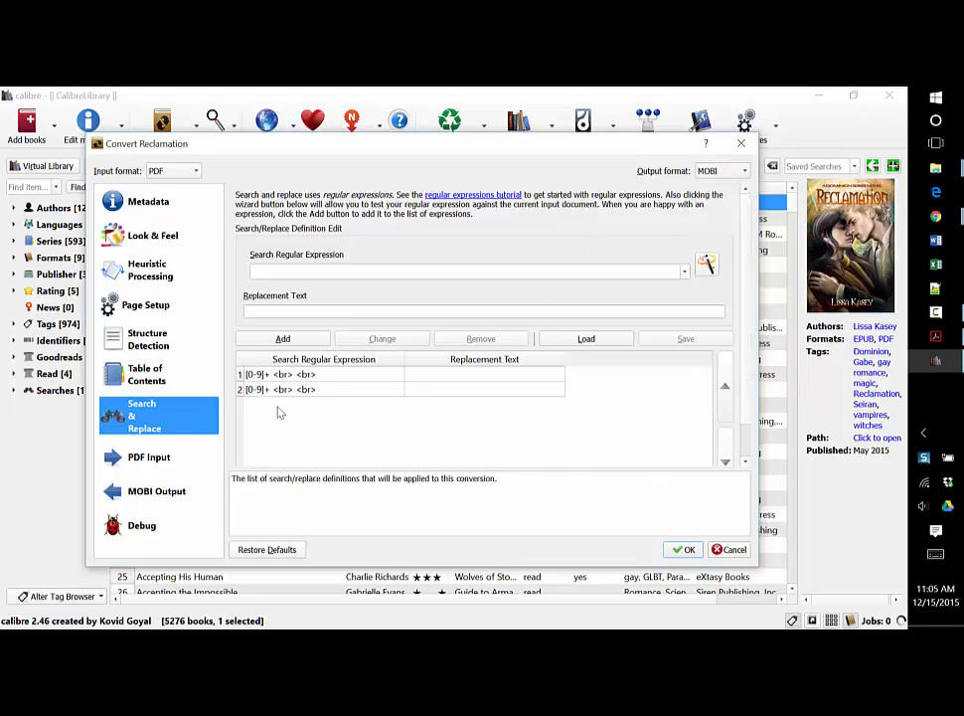
left_click(151, 273)
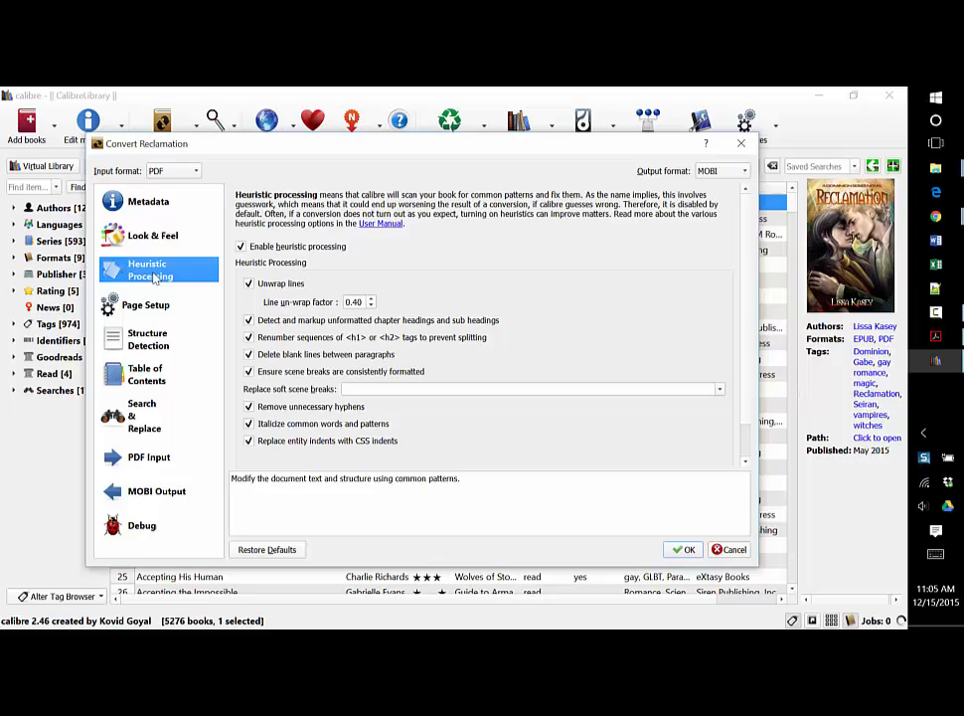
left_click(157, 427)
left_click(157, 491)
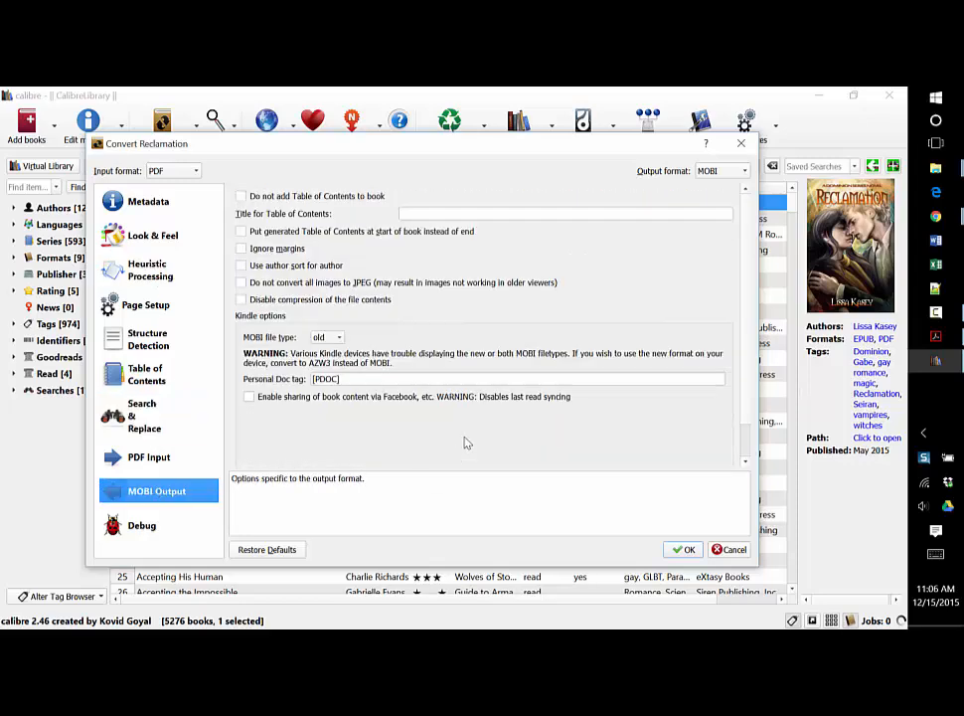
left_click(130, 426)
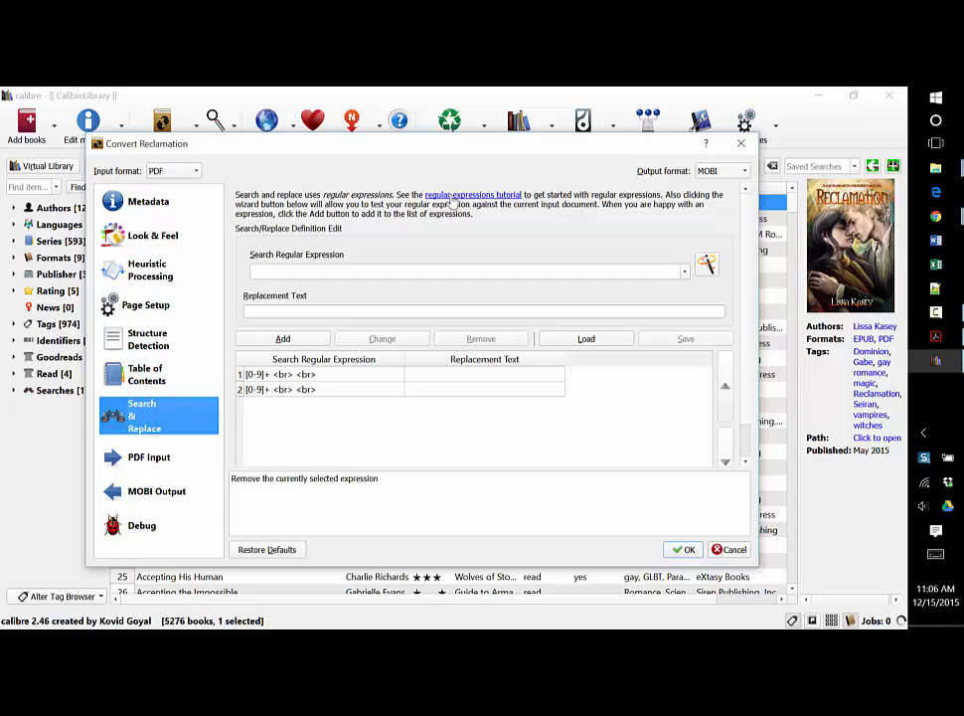
Switch to the calibre regular expressions tutorial in Chrome, look through its sections on special characters and flags, and return to calibre
mouse_move(936, 216)
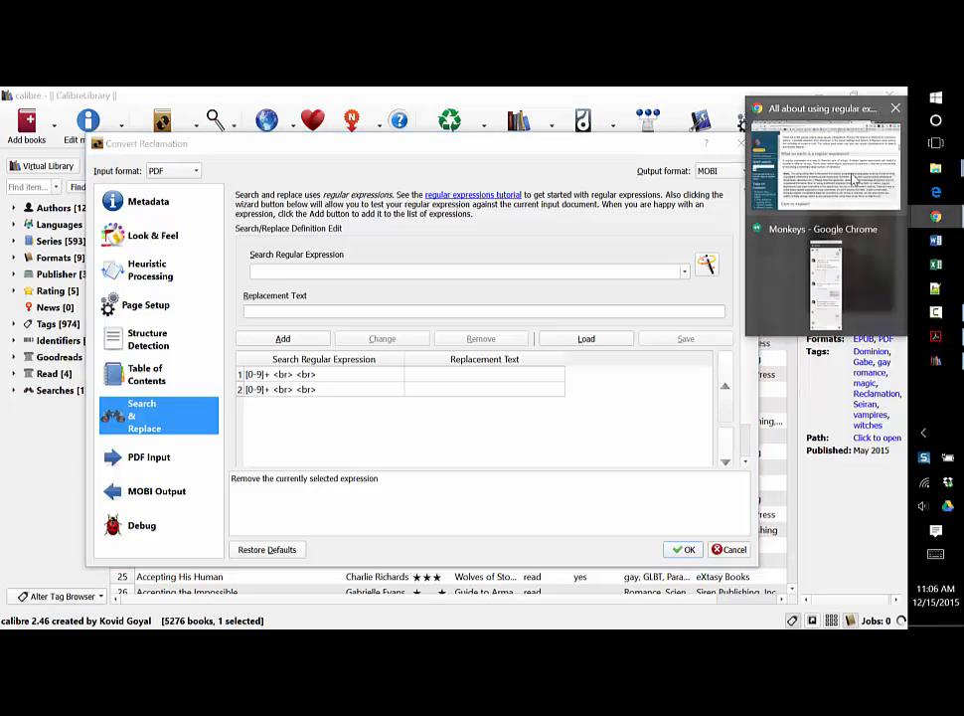
left_click(853, 179)
scroll(678, 282, "down", 15)
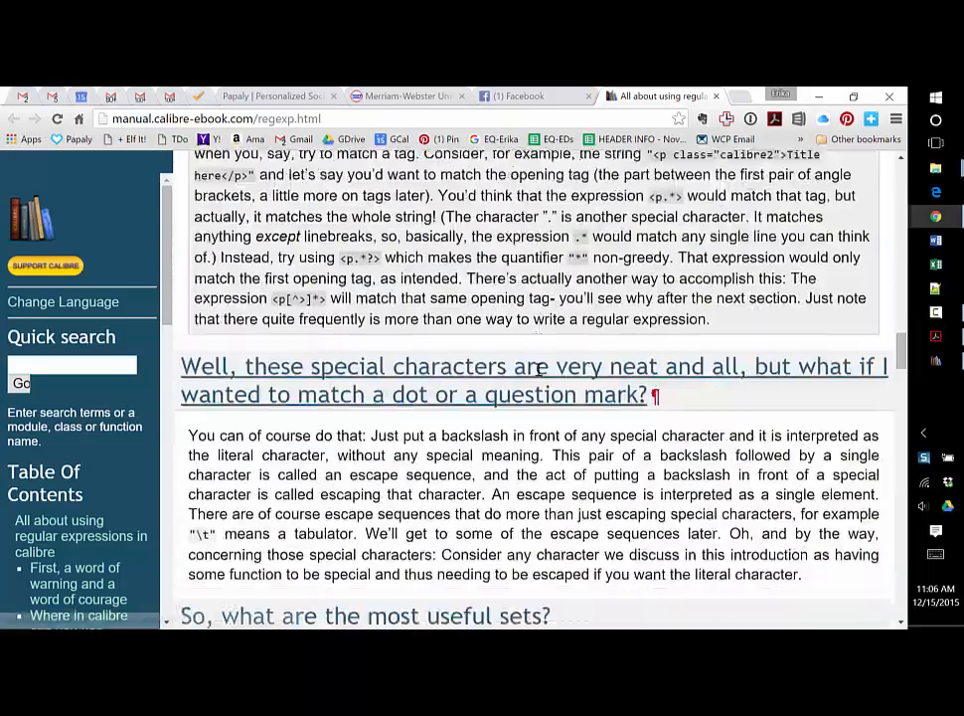
scroll(538, 370, "down", 15)
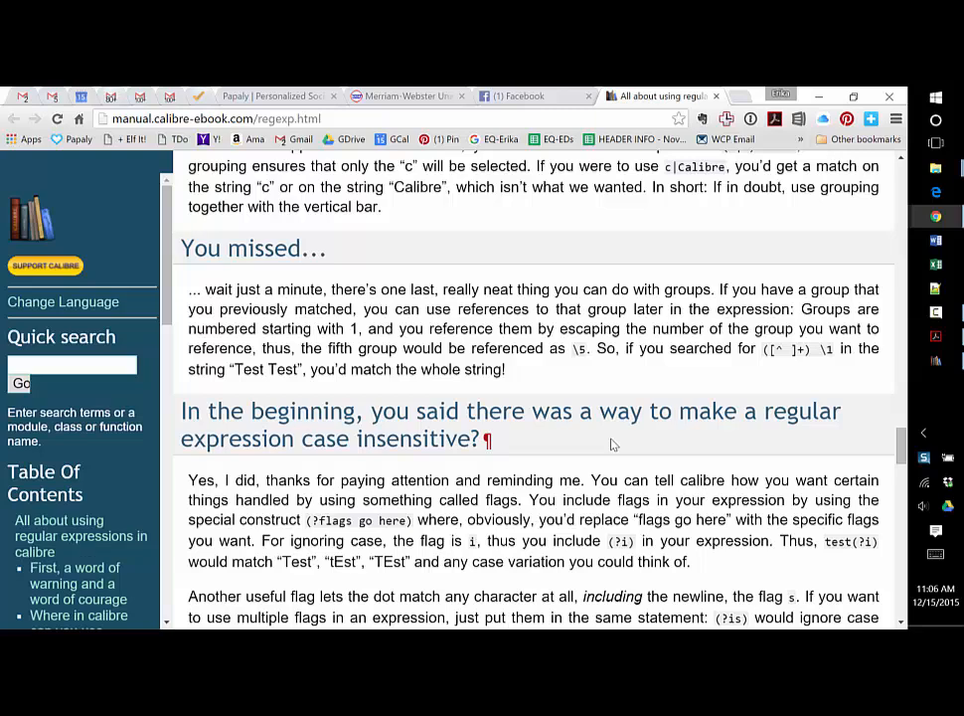
left_click(820, 97)
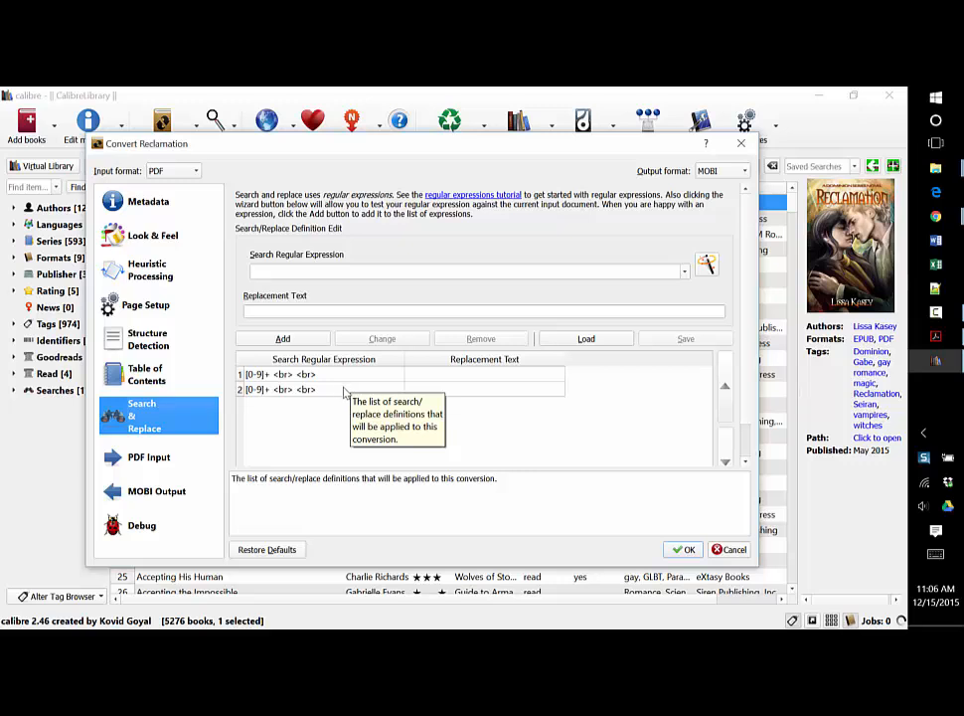
Check the A DOMINION NOVEL and RECLAMATION header expressions in the search-and-replace list and start the MOBI conversion
left_click(298, 392)
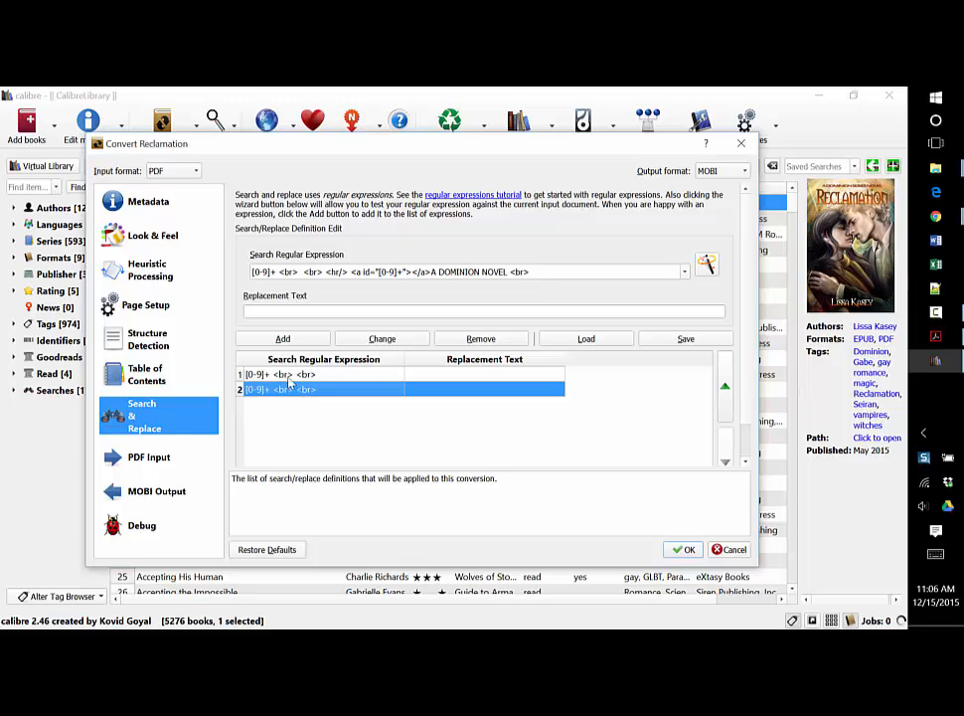
left_click(288, 375)
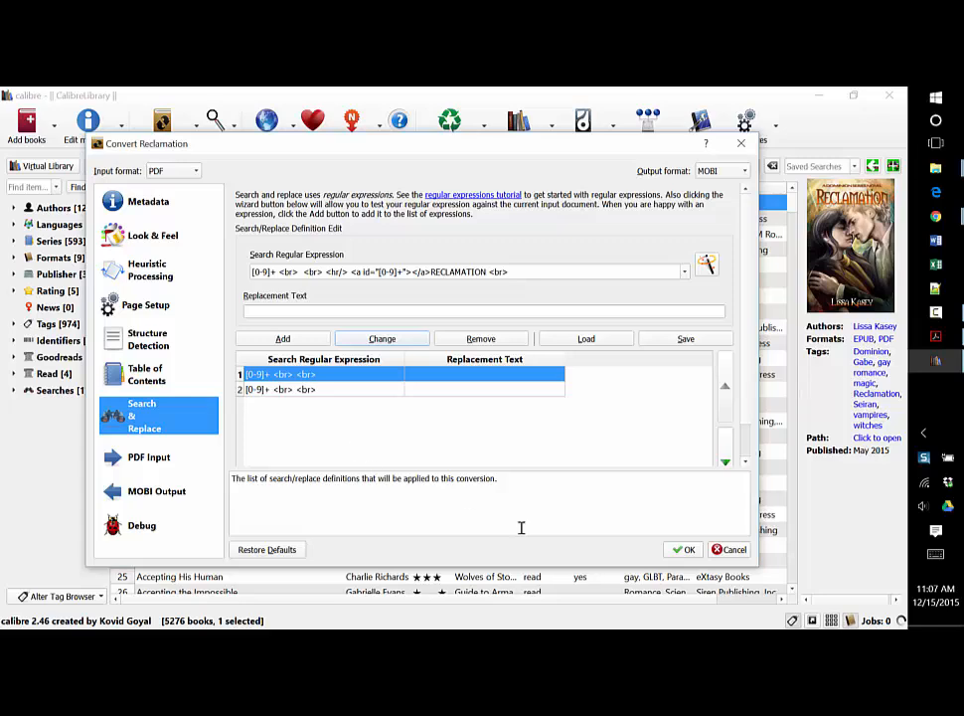
left_click(684, 549)
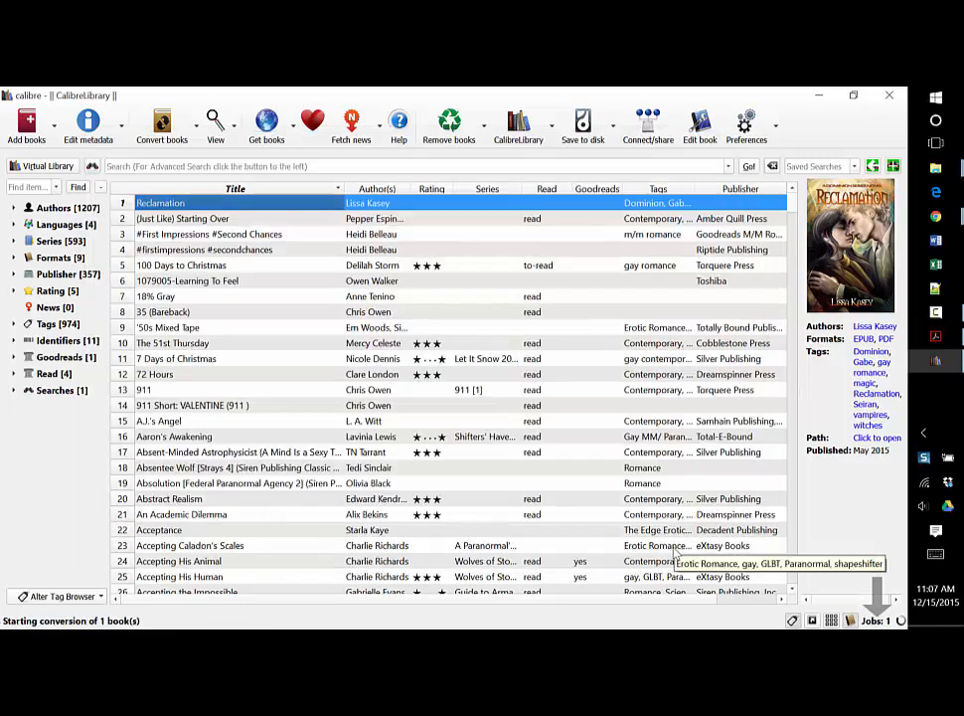